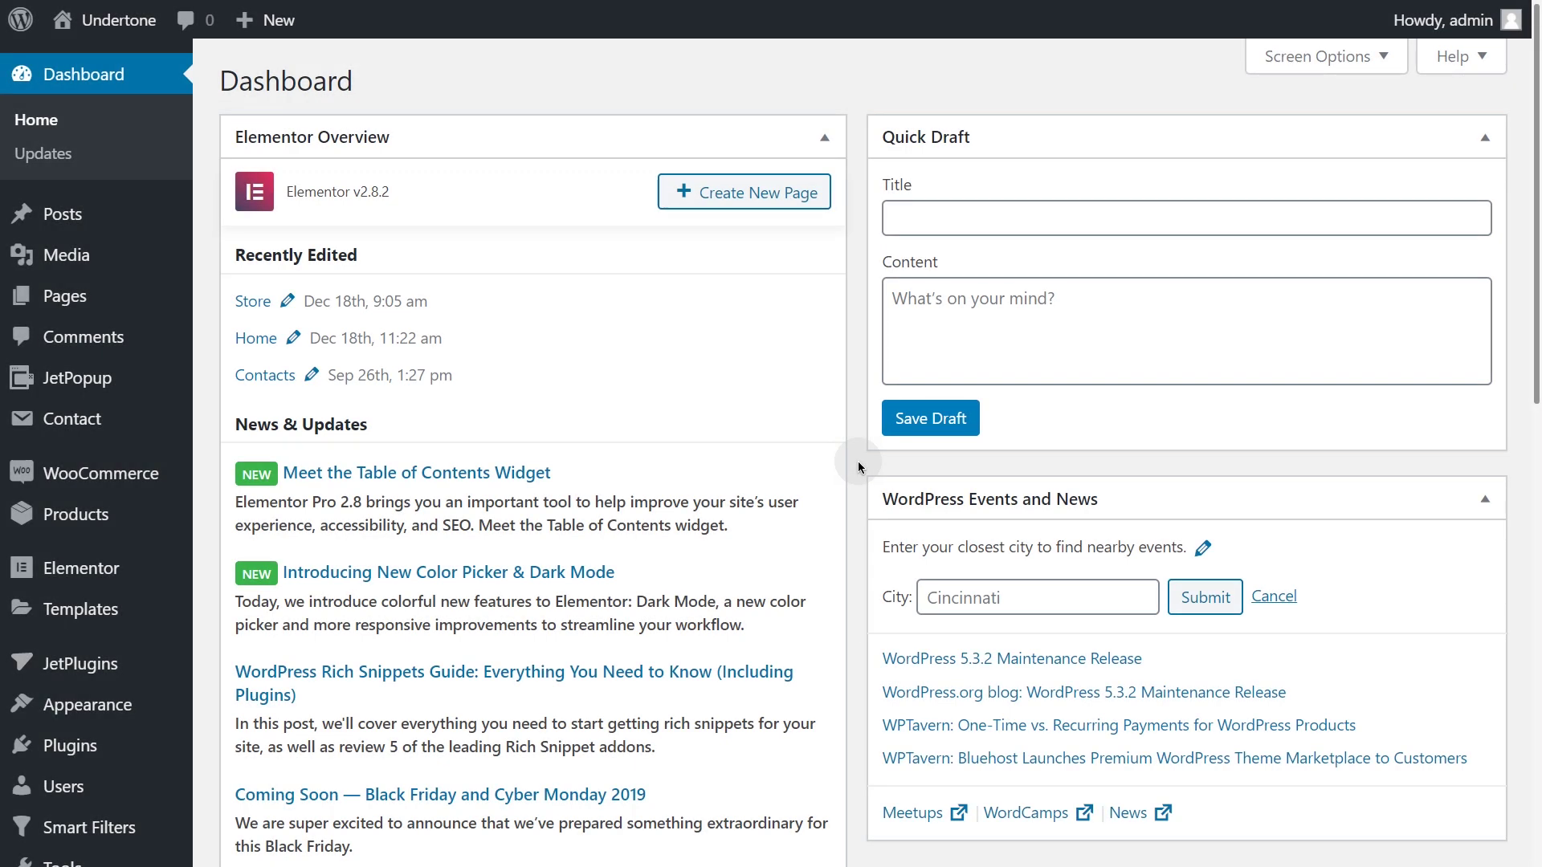
Step: Create a new smart filter titled 'Hierarchical Filter', with the same filter label and active filter label
{"action": "left_click", "coordinate": [141, 824]}
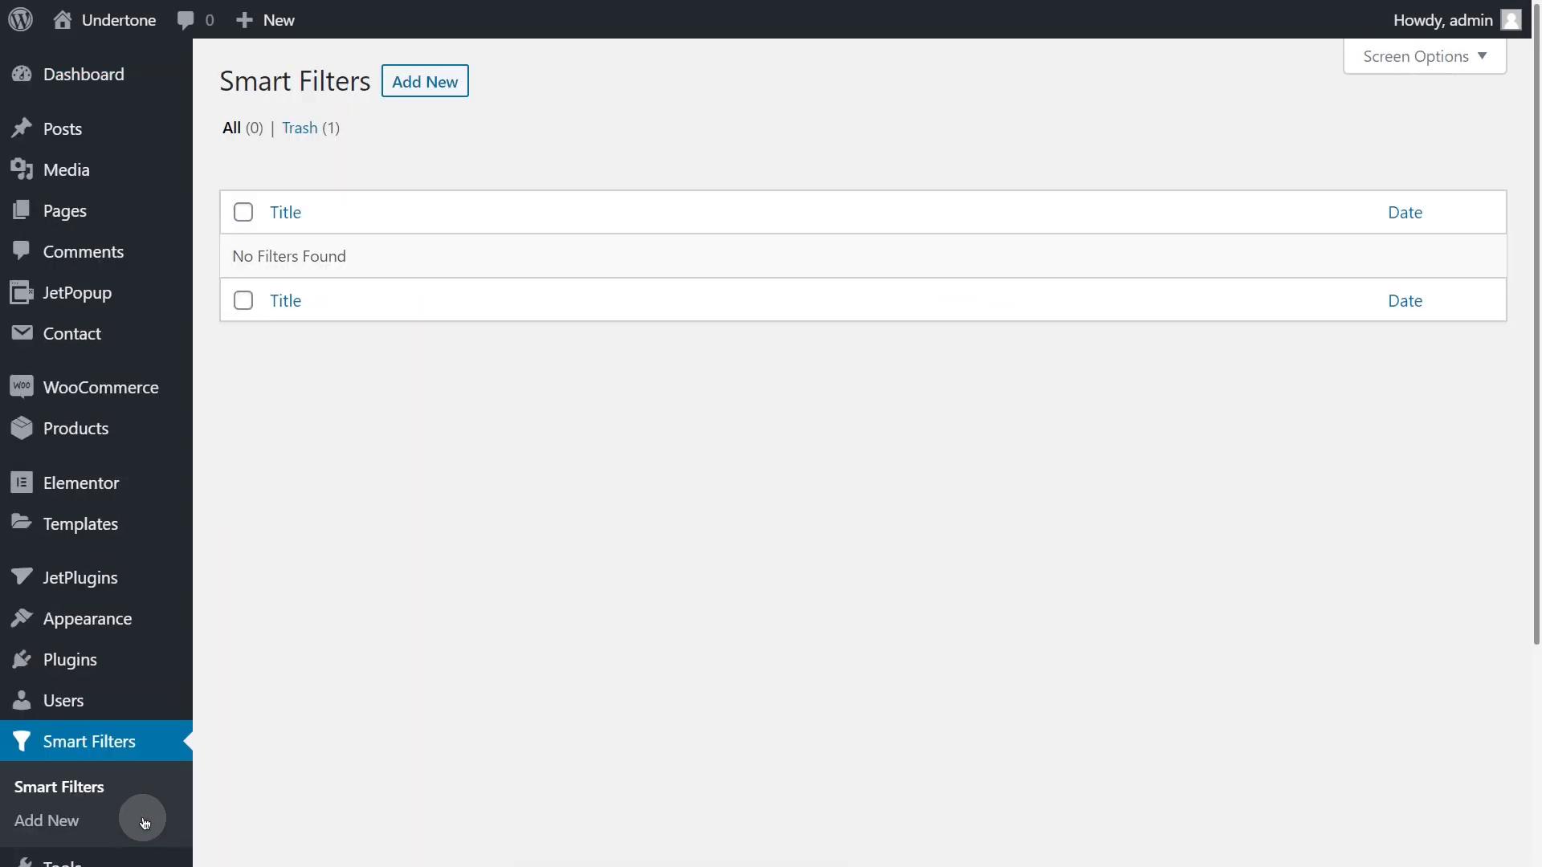
{"action": "left_click", "coordinate": [397, 89]}
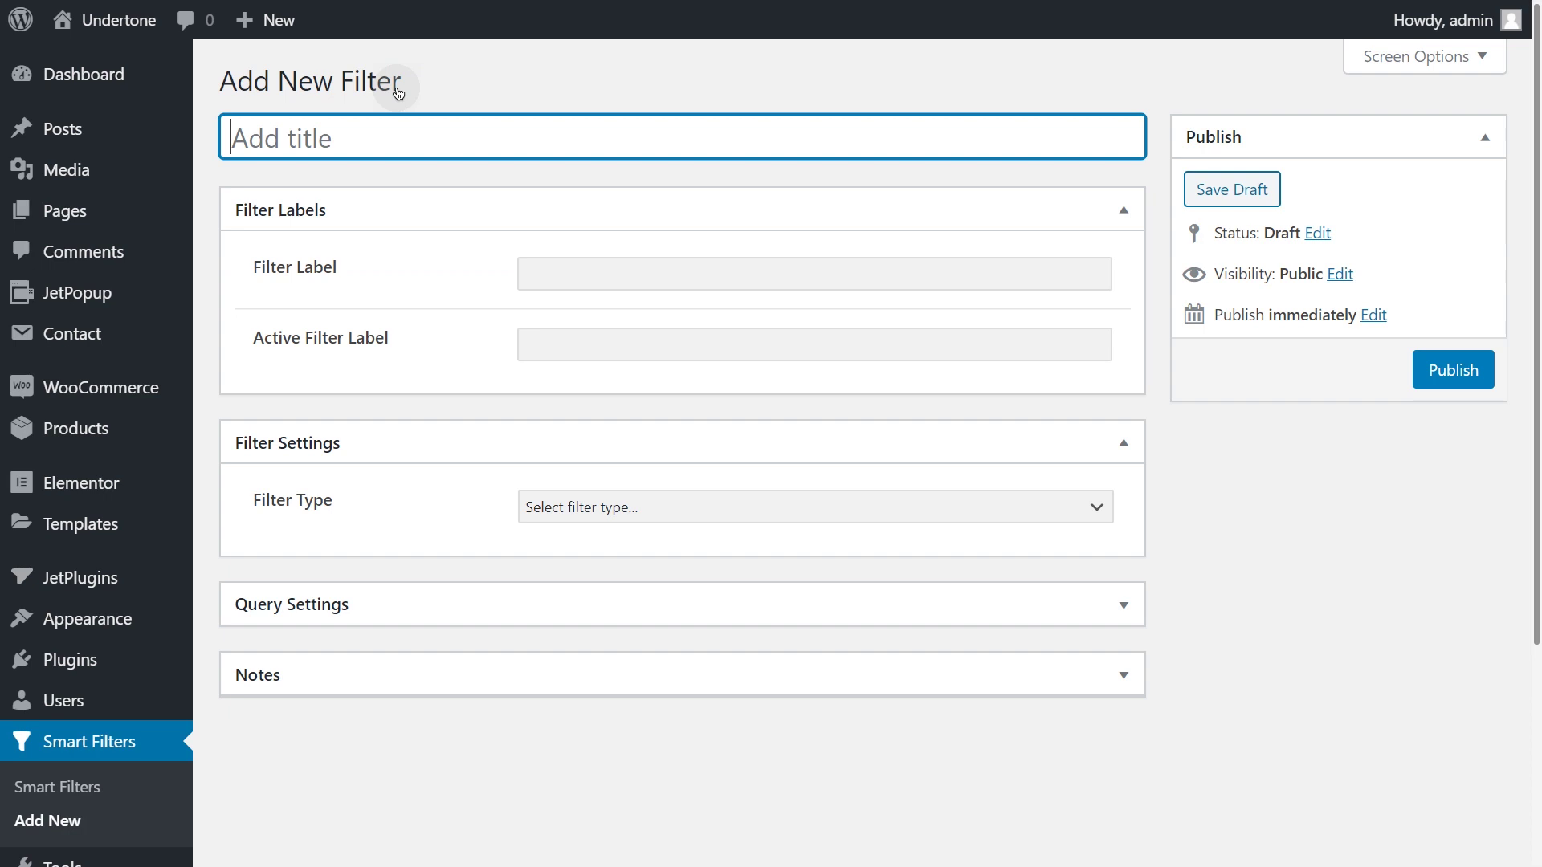
{"action": "type", "text": "Hierarchical Filter"}
{"action": "left_click", "coordinate": [547, 268]}
{"action": "type", "text": "Hierarchical Filter"}
{"action": "key", "text": "Tab"}
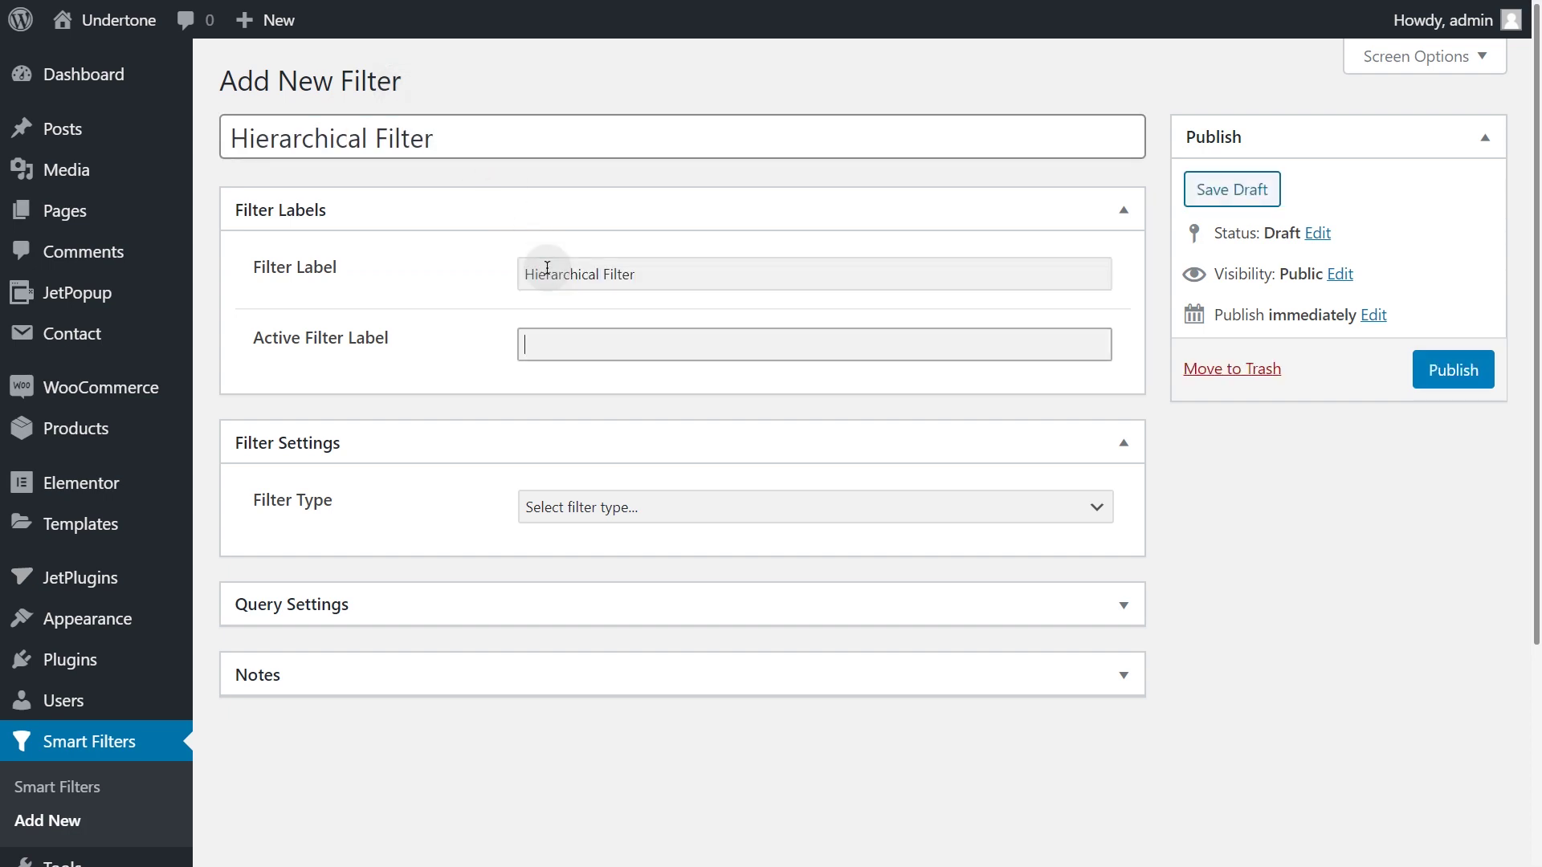
{"action": "type", "text": "Hierarchical Filter"}
{"action": "key", "text": "Tab"}
Step: Set the filter type to Select and switch Is hierarchical on
{"action": "key", "text": "Tab"}
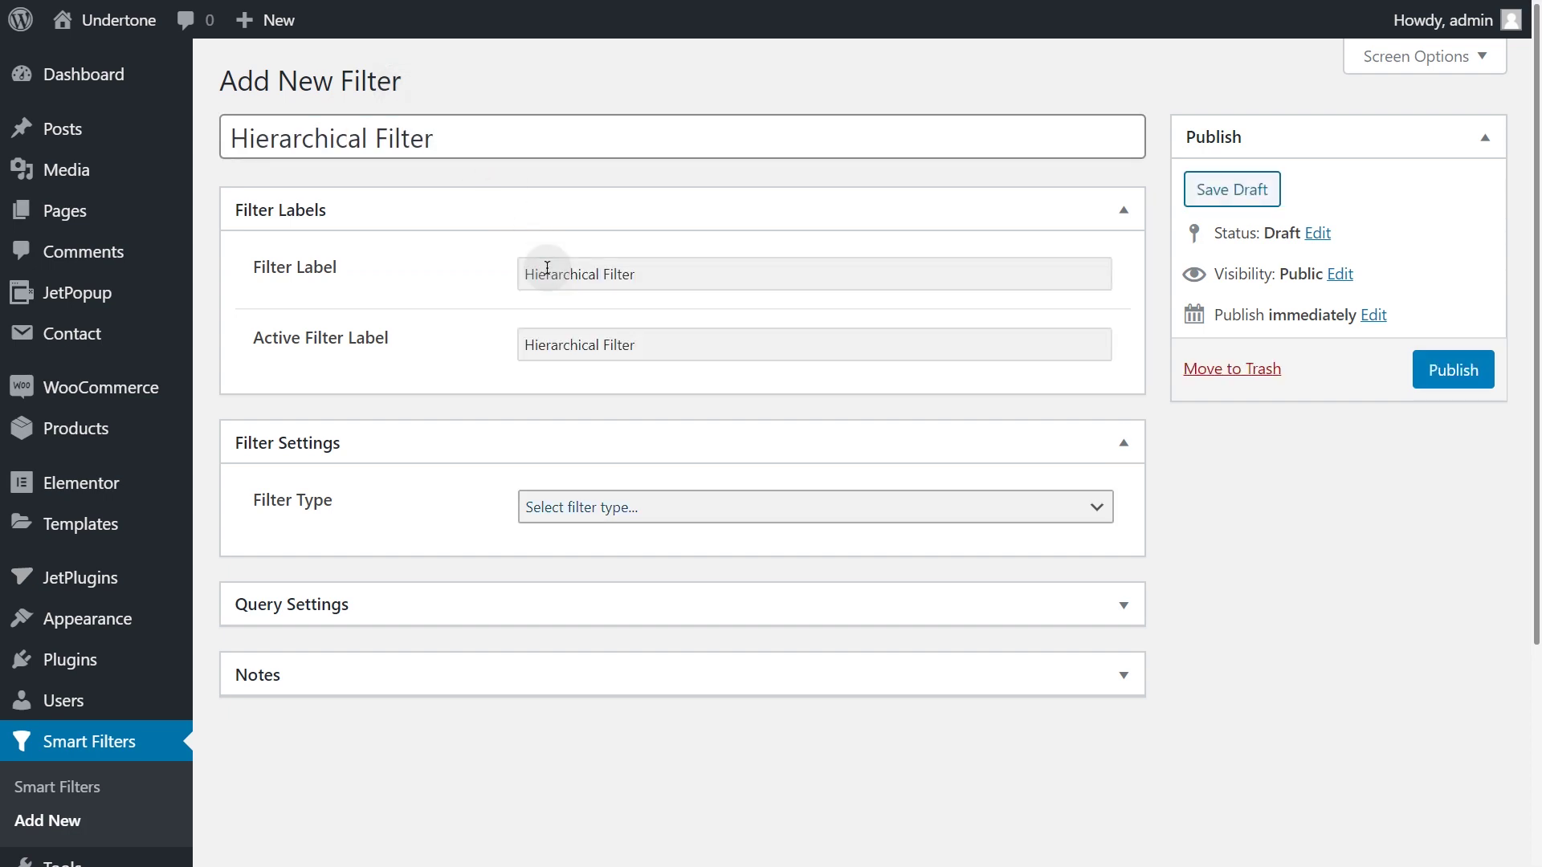
{"action": "key", "text": "alt+Down"}
{"action": "key", "text": "Down"}
{"action": "key", "text": "Down"}
{"action": "key", "text": "Return"}
{"action": "key", "text": "Tab"}
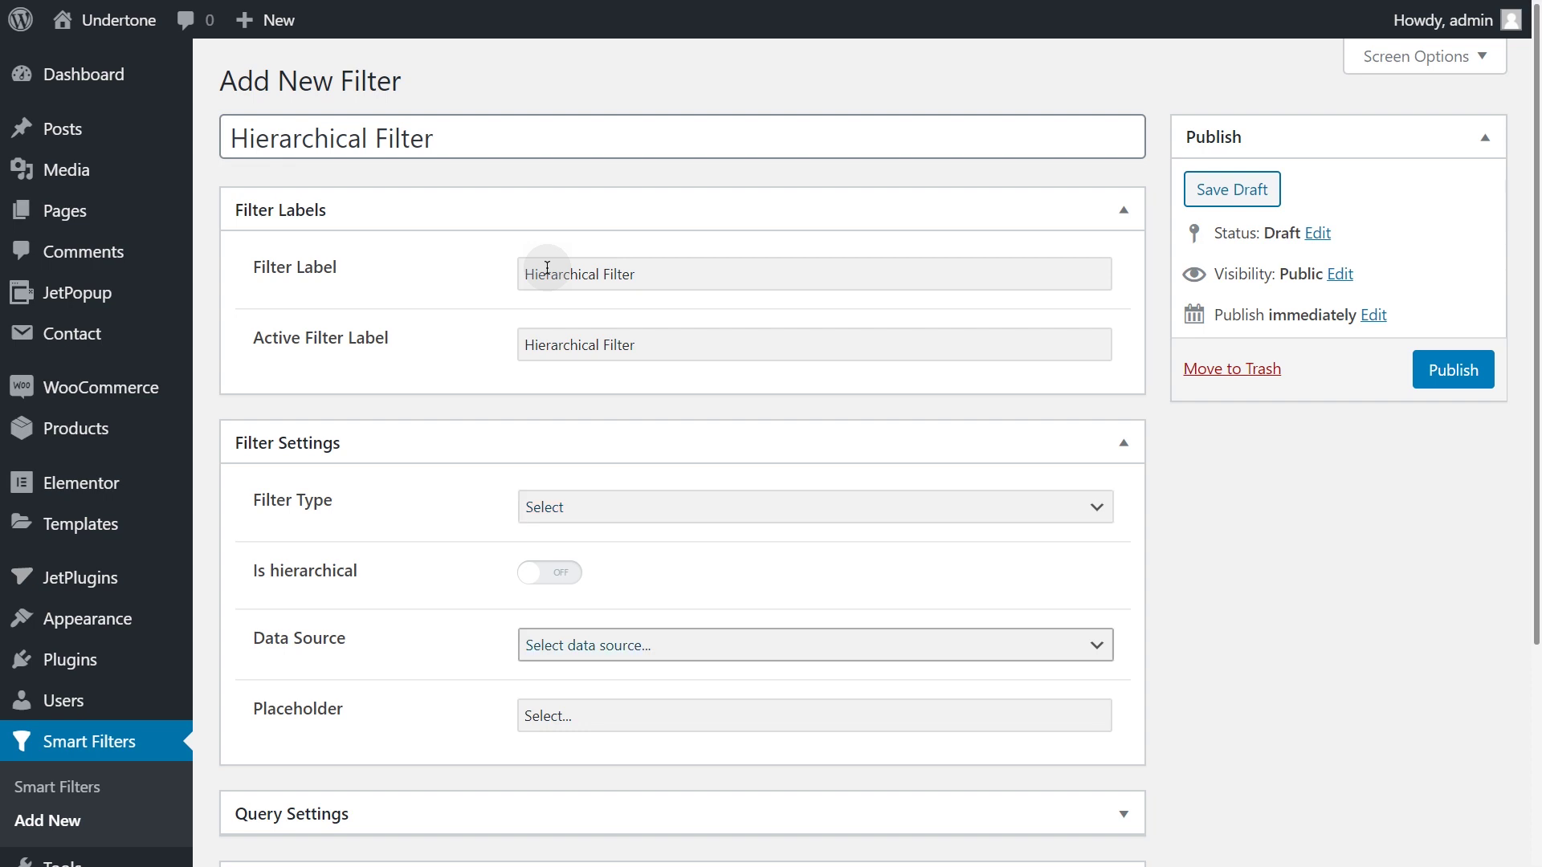
{"action": "left_click", "coordinate": [554, 578]}
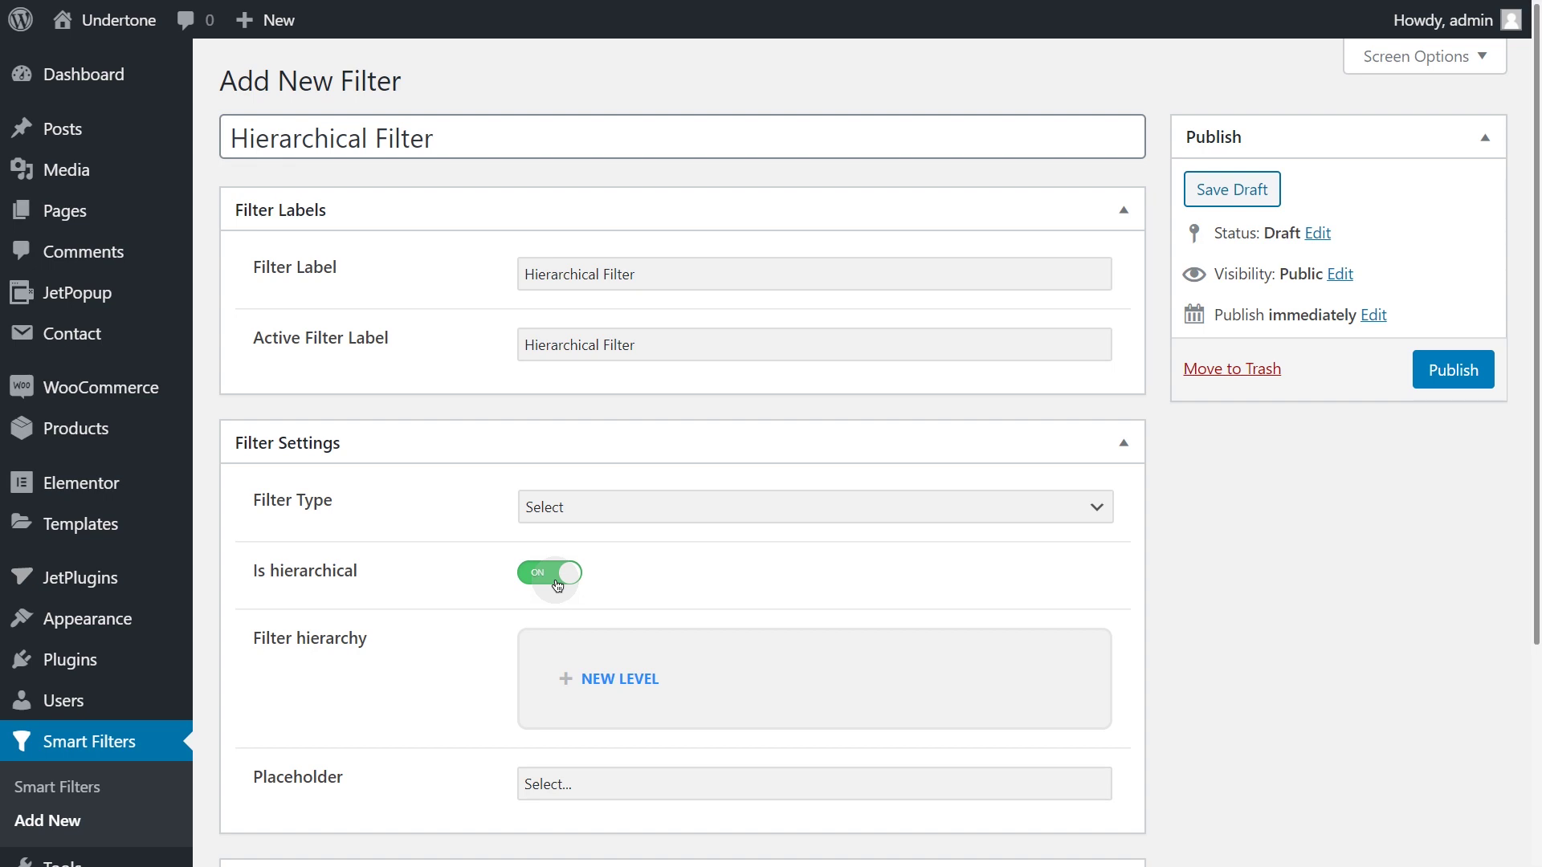
Step: Add a Category level with placeholder 'Choose Category' on the Product categories taxonomy
{"action": "left_click", "coordinate": [571, 678]}
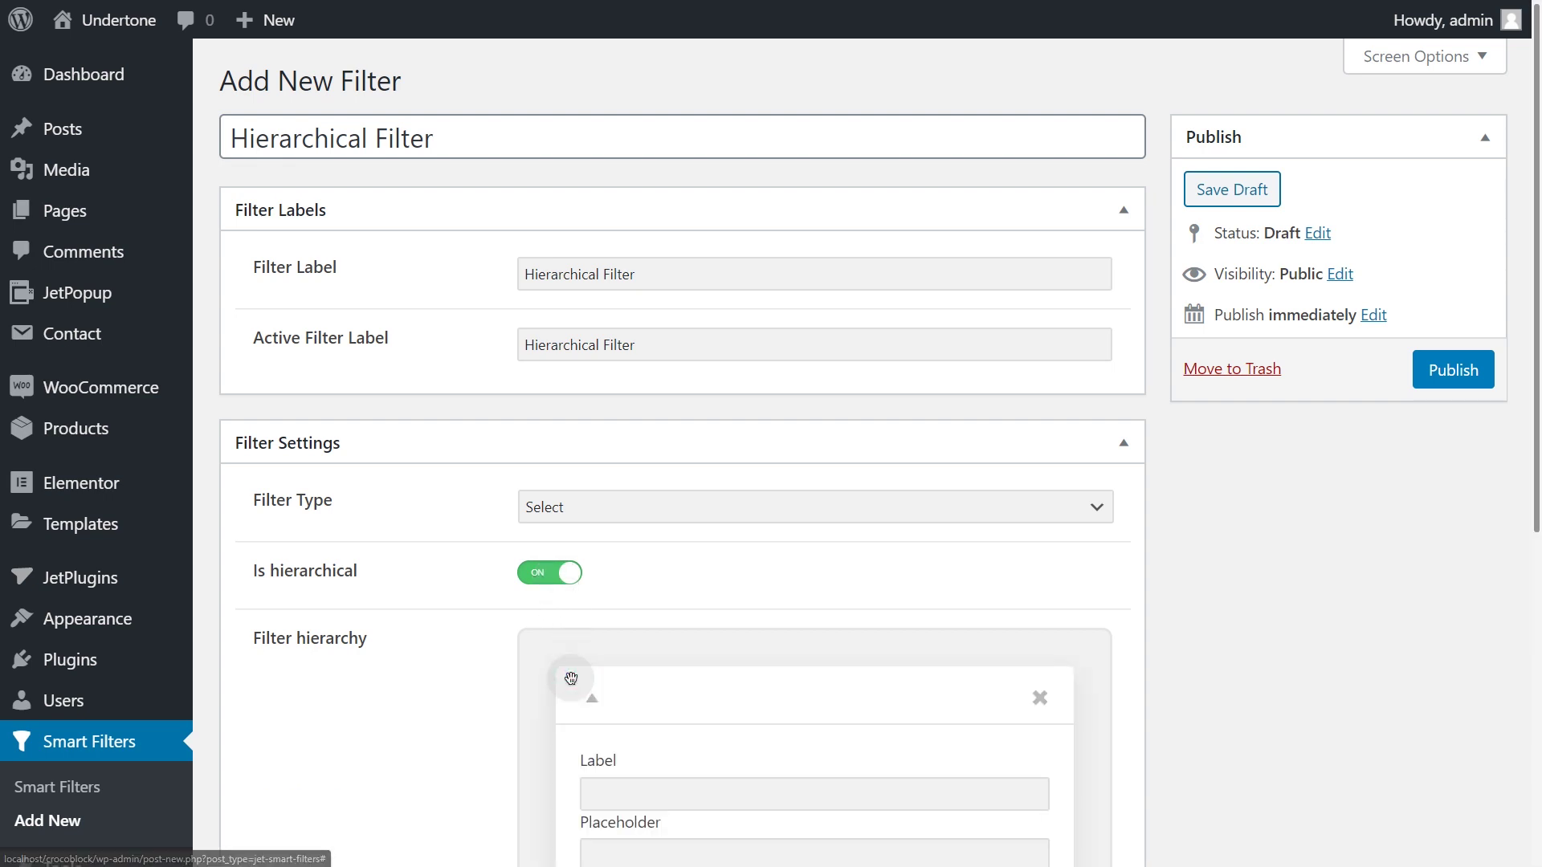
{"action": "scroll", "coordinate": [571, 679], "scroll_direction": "down", "scroll_amount": 6}
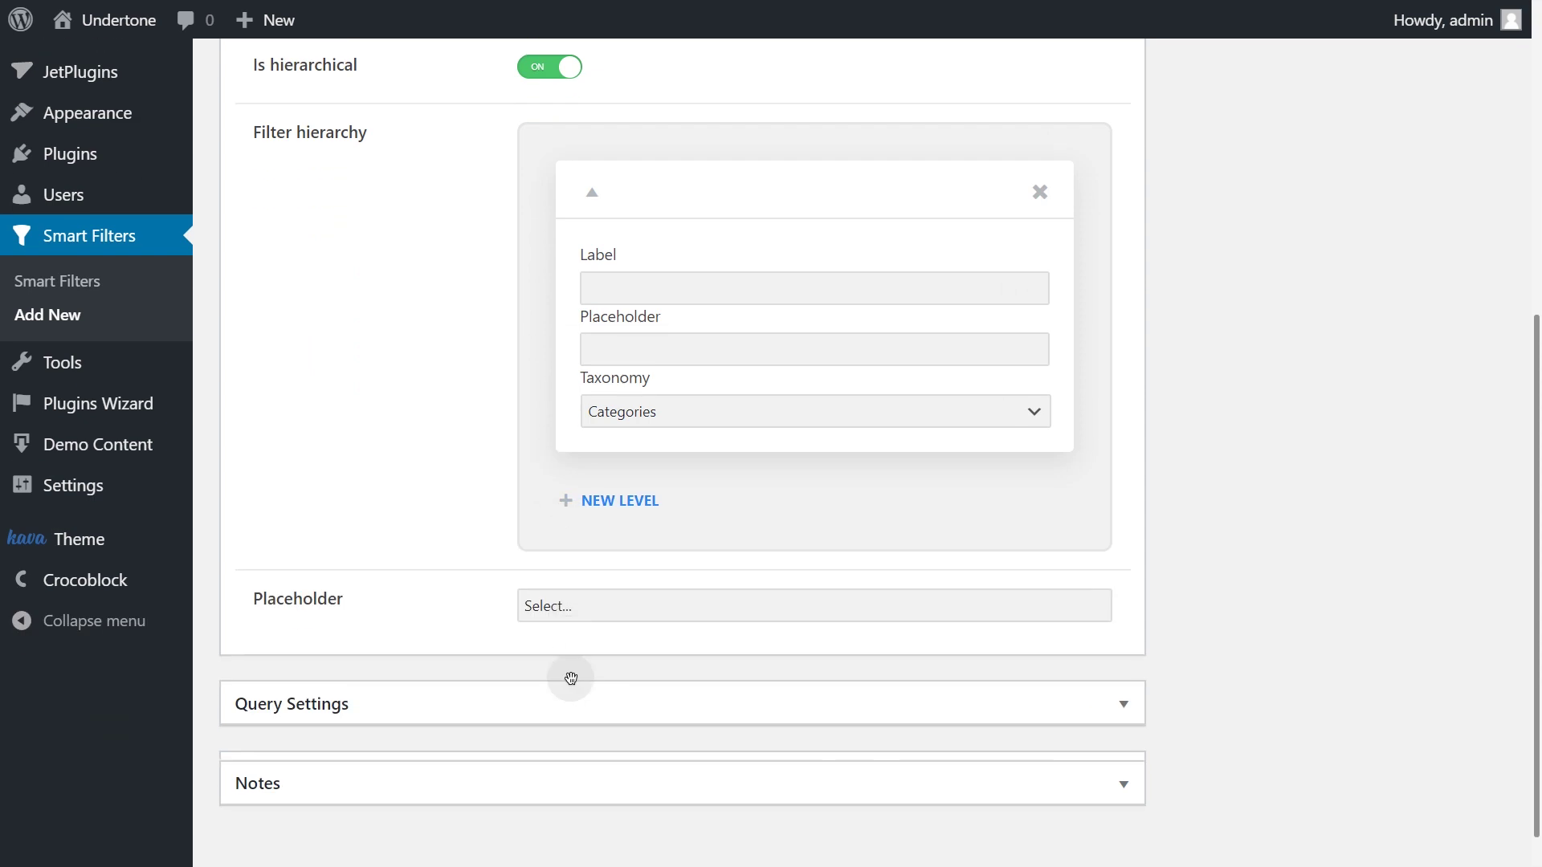
{"action": "left_click", "coordinate": [600, 271]}
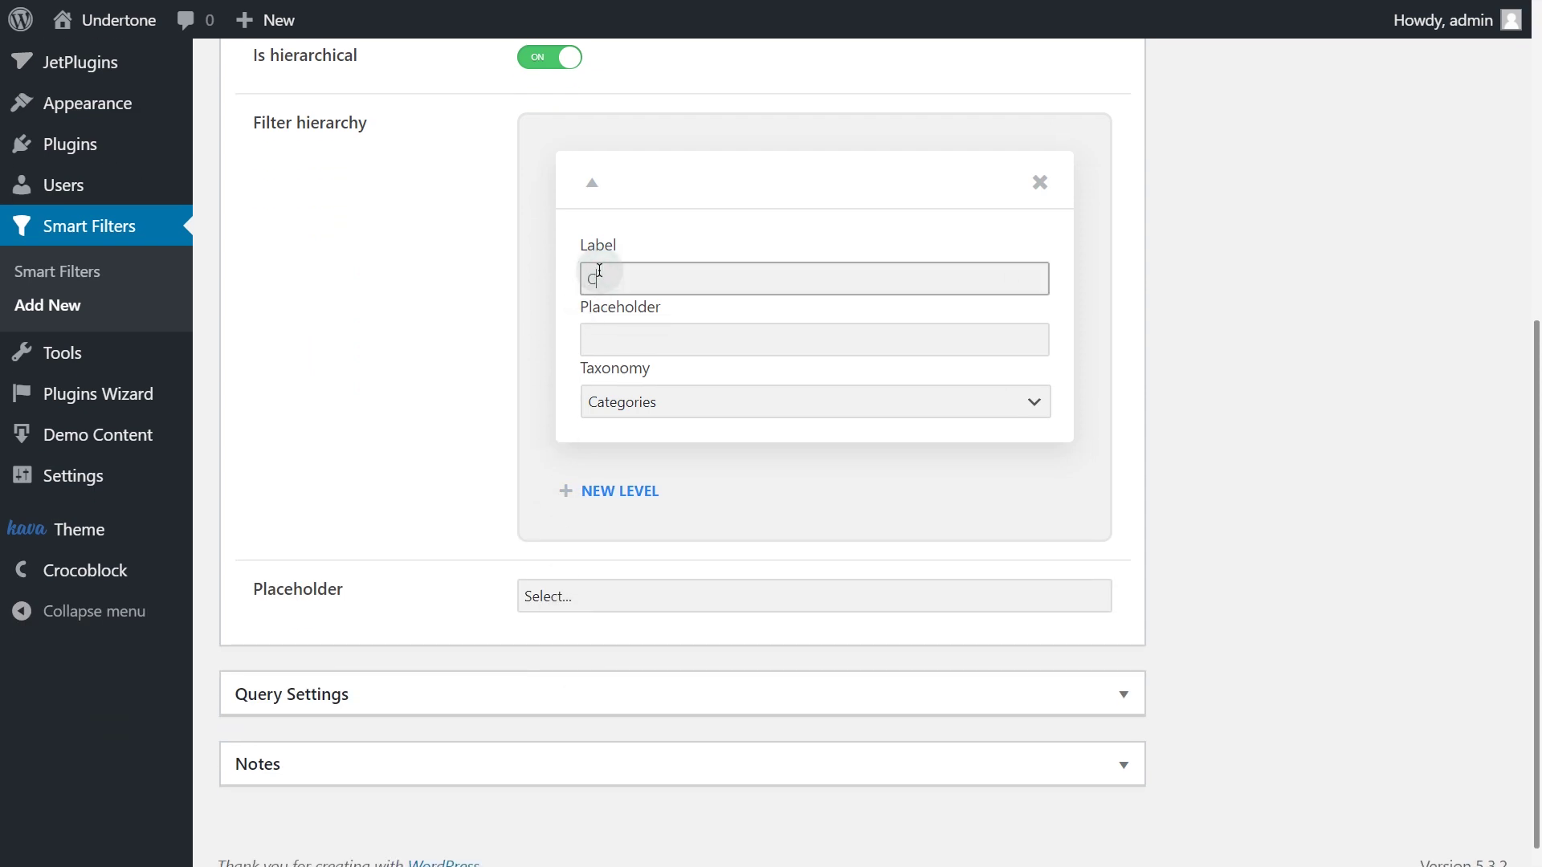
{"action": "key", "text": "Tab"}
{"action": "type", "text": "Ch"}
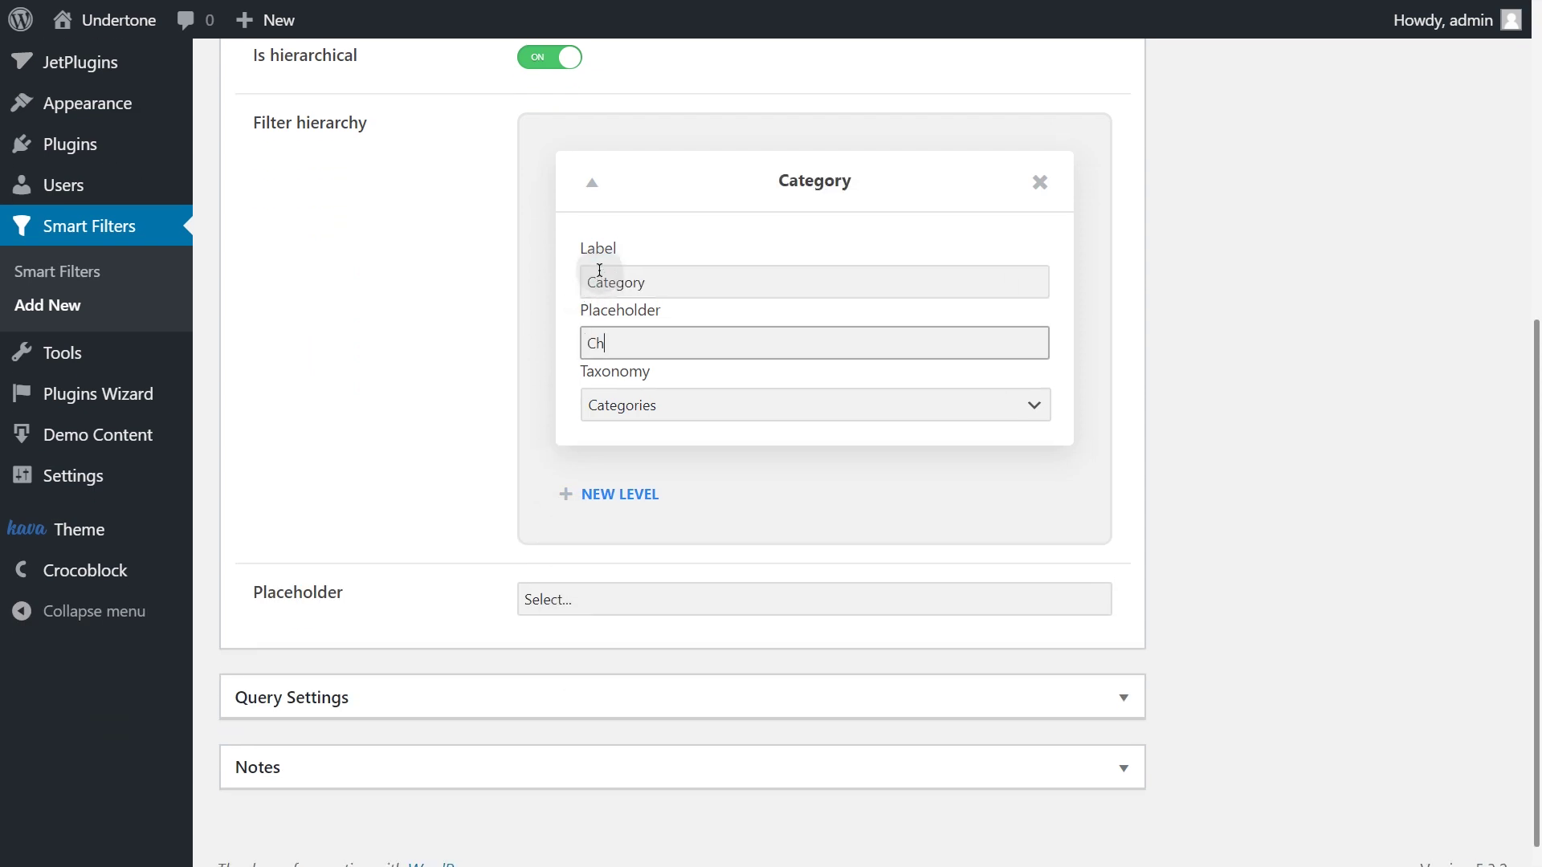
{"action": "type", "text": "oose Category"}
{"action": "key", "text": "Tab"}
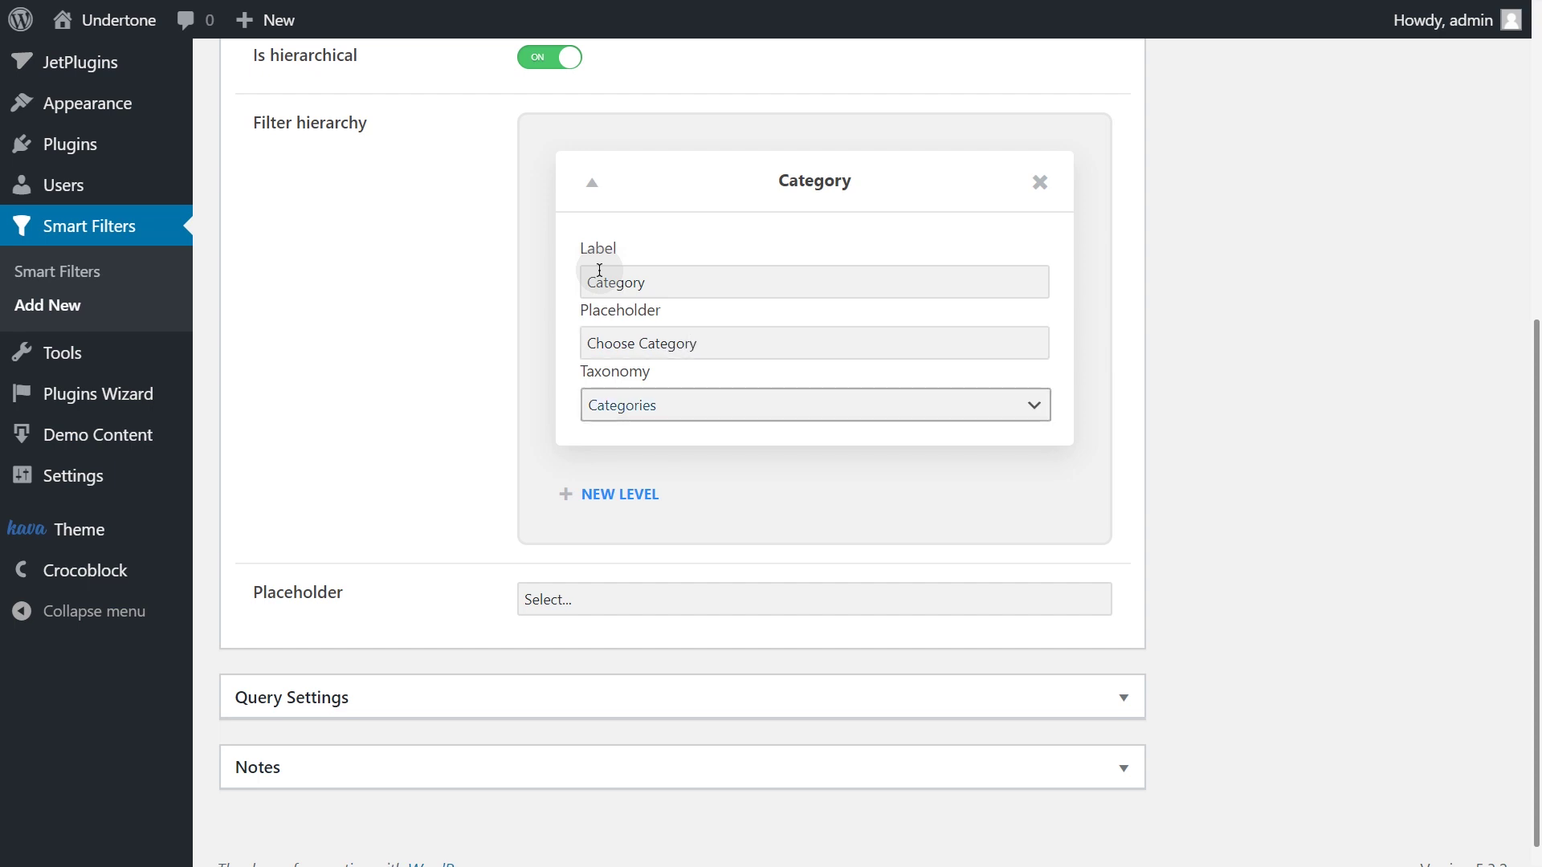
{"action": "key", "text": "alt+Down"}
{"action": "key", "text": "Down"}
{"action": "key", "text": "Down"}
{"action": "key", "text": "Down"}
{"action": "key", "text": "Down"}
{"action": "key", "text": "Down"}
{"action": "key", "text": "Down"}
{"action": "key", "text": "Down"}
{"action": "key", "text": "Down"}
{"action": "key", "text": "Down"}
{"action": "key", "text": "Down"}
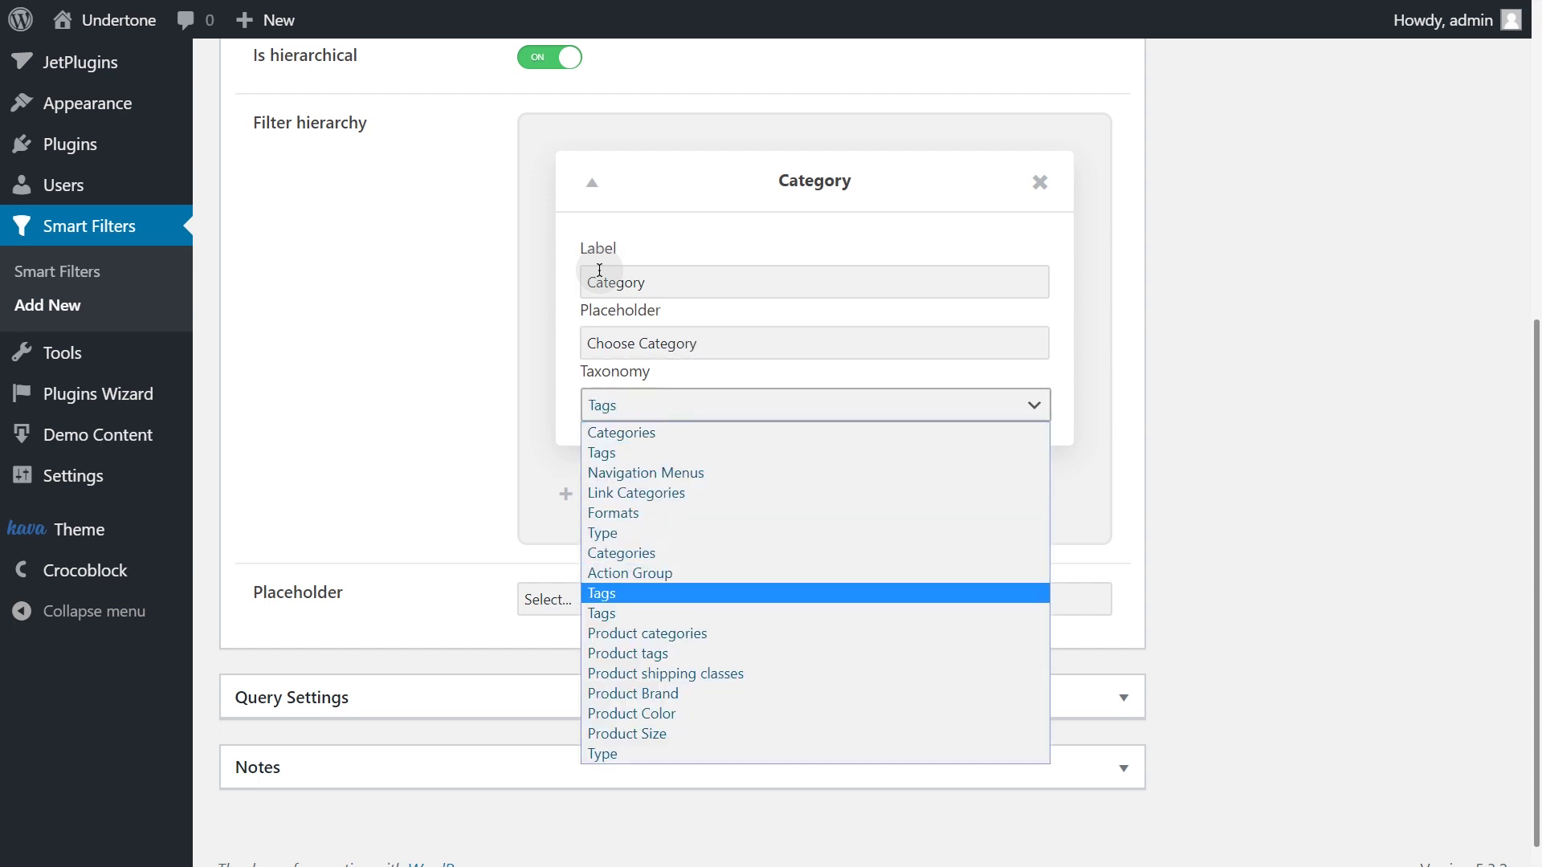
{"action": "key", "text": "Return"}
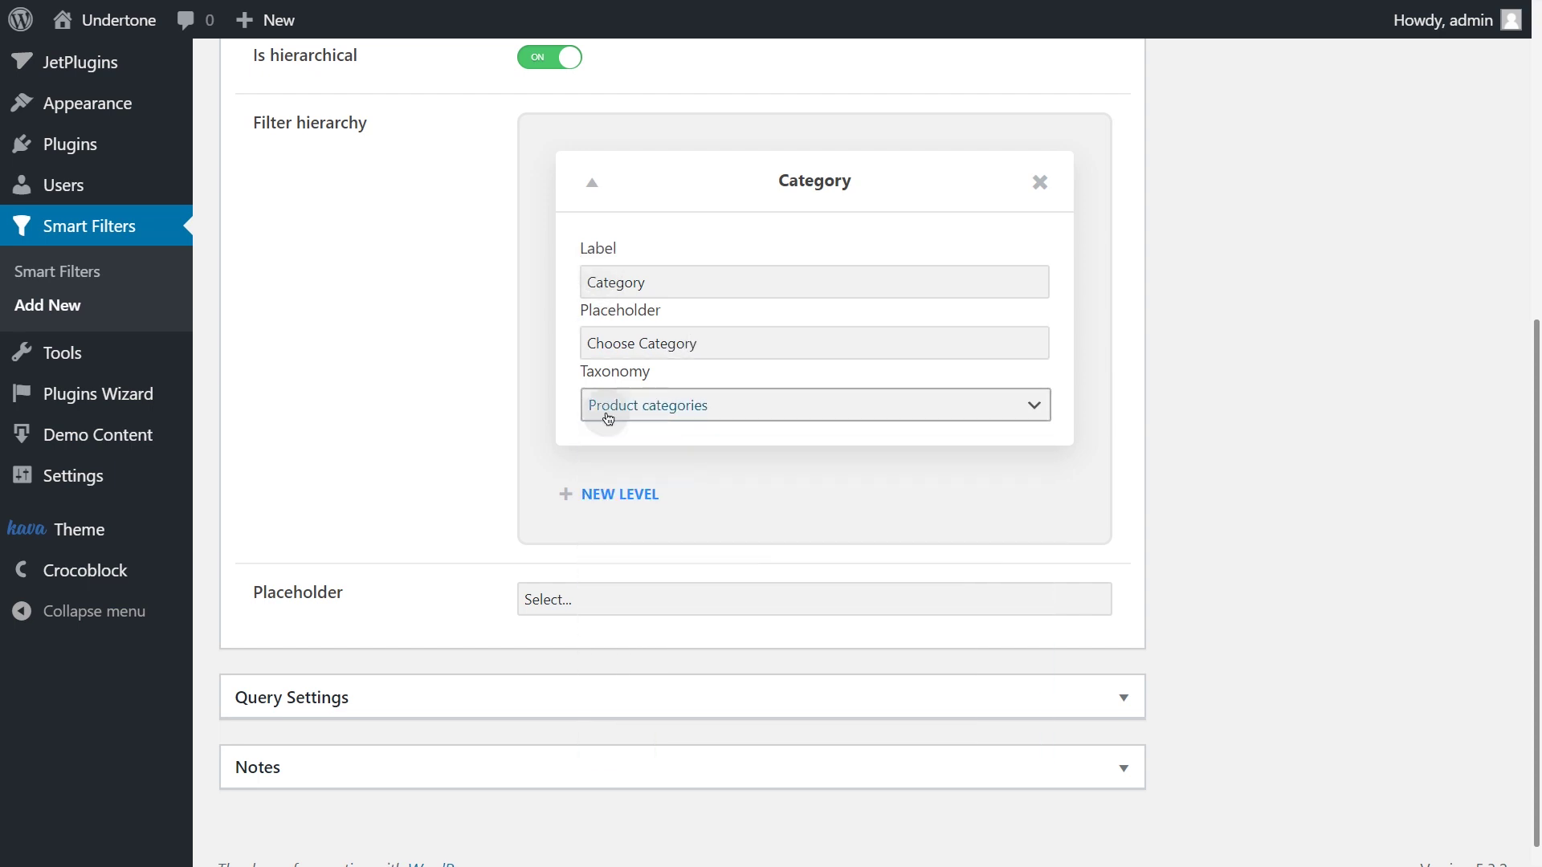
Step: Add a Size level with placeholder 'Choose Size' on the Product Size taxonomy
{"action": "left_click", "coordinate": [596, 495]}
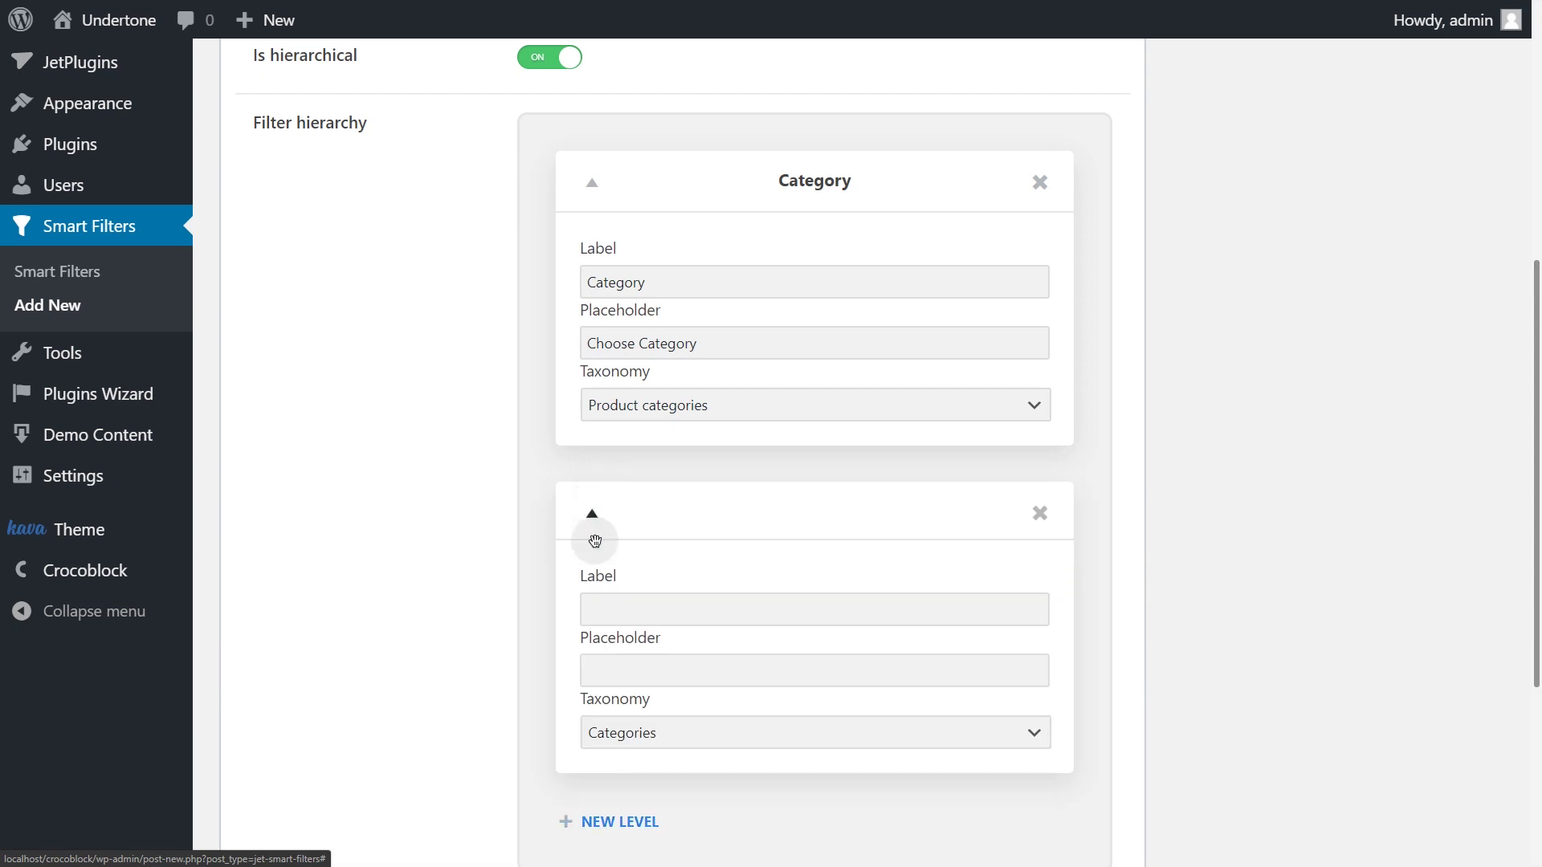
{"action": "left_click", "coordinate": [595, 608]}
{"action": "type", "text": "S"}
{"action": "key", "text": "Tab"}
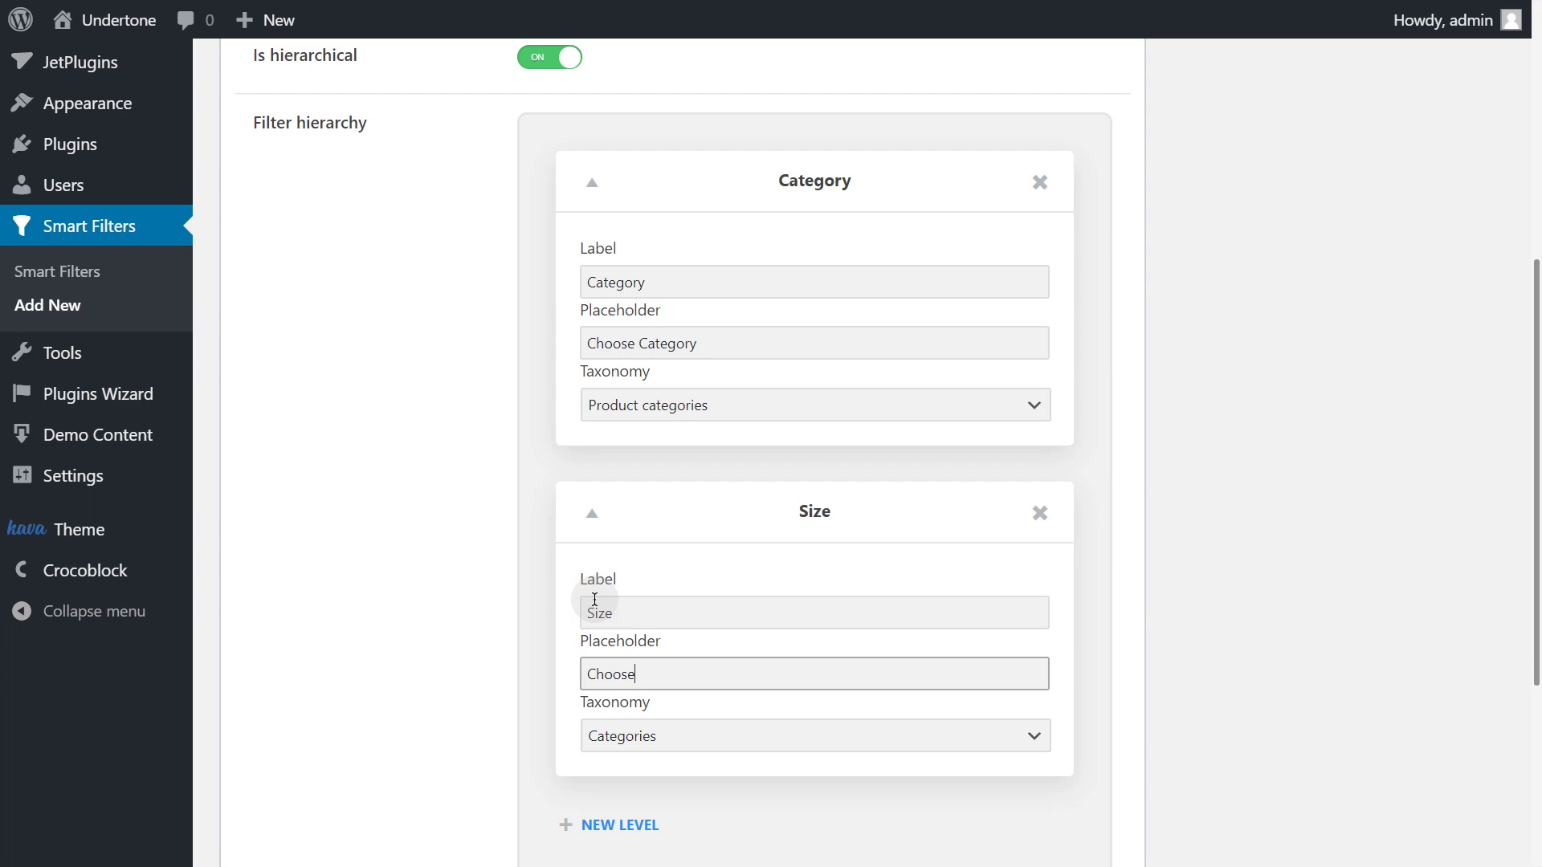
{"action": "type", "text": "Choose Size"}
{"action": "key", "text": "Tab"}
{"action": "key", "text": "alt+Down"}
{"action": "key", "text": "Down"}
{"action": "key", "text": "Down"}
{"action": "key", "text": "Down"}
{"action": "key", "text": "Down"}
{"action": "key", "text": "Return"}
{"action": "scroll", "coordinate": [598, 603], "scroll_direction": "down", "scroll_amount": 4}
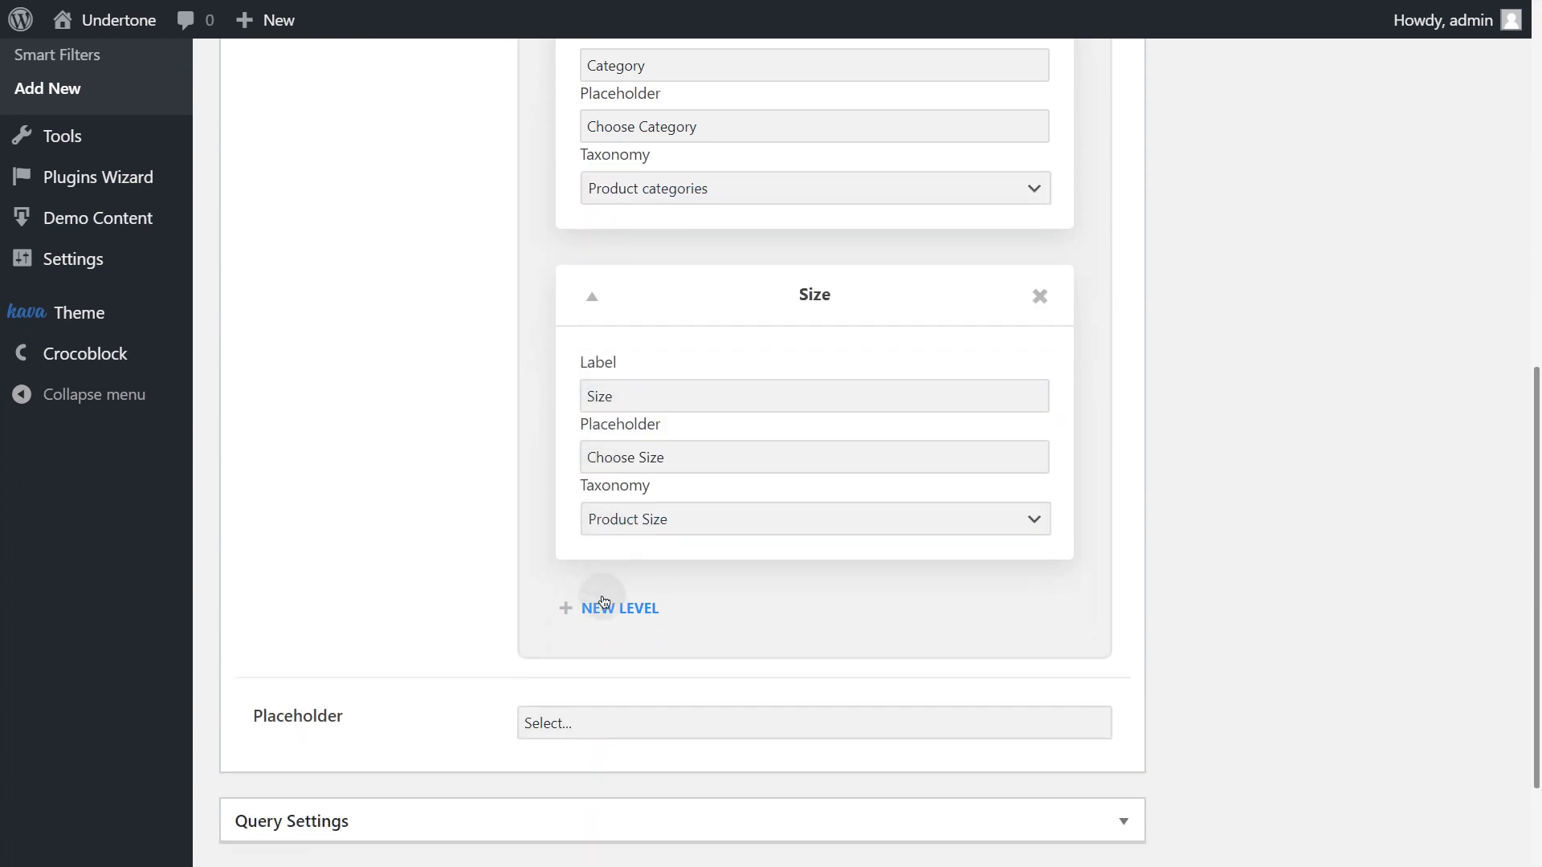
Step: Add a Color level with placeholder 'Choose Color', using the Product Color taxonomy
{"action": "left_click", "coordinate": [612, 468]}
{"action": "left_click", "coordinate": [602, 588]}
{"action": "type", "text": "Color"}
{"action": "key", "text": "Tab"}
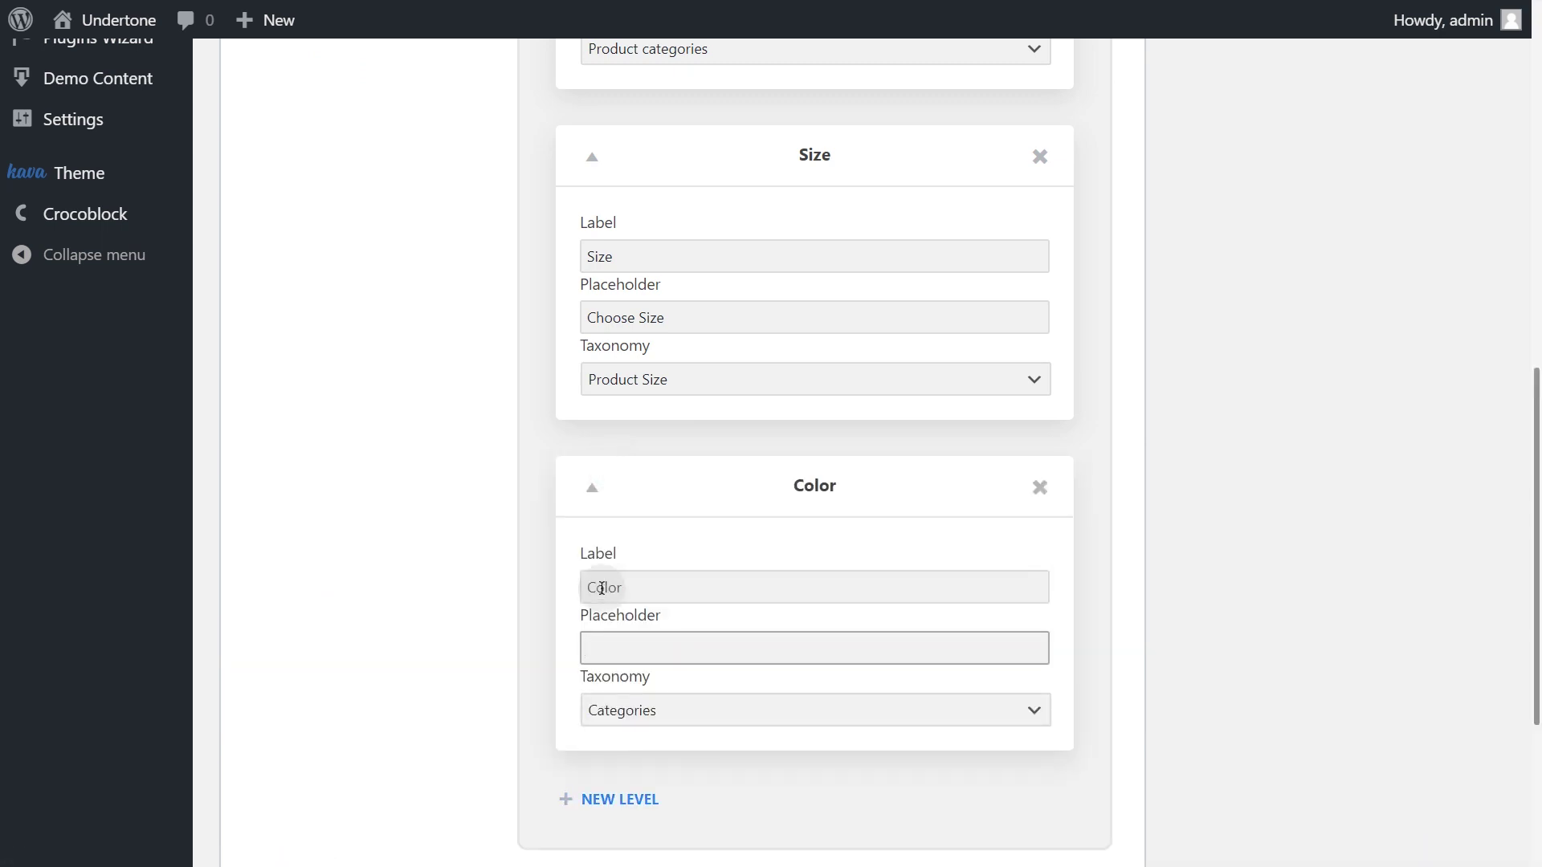
{"action": "type", "text": "Choose C"}
{"action": "key", "text": "Tab"}
{"action": "key", "text": "alt+Down"}
{"action": "key", "text": "Down"}
{"action": "key", "text": "Down"}
{"action": "key", "text": "Down"}
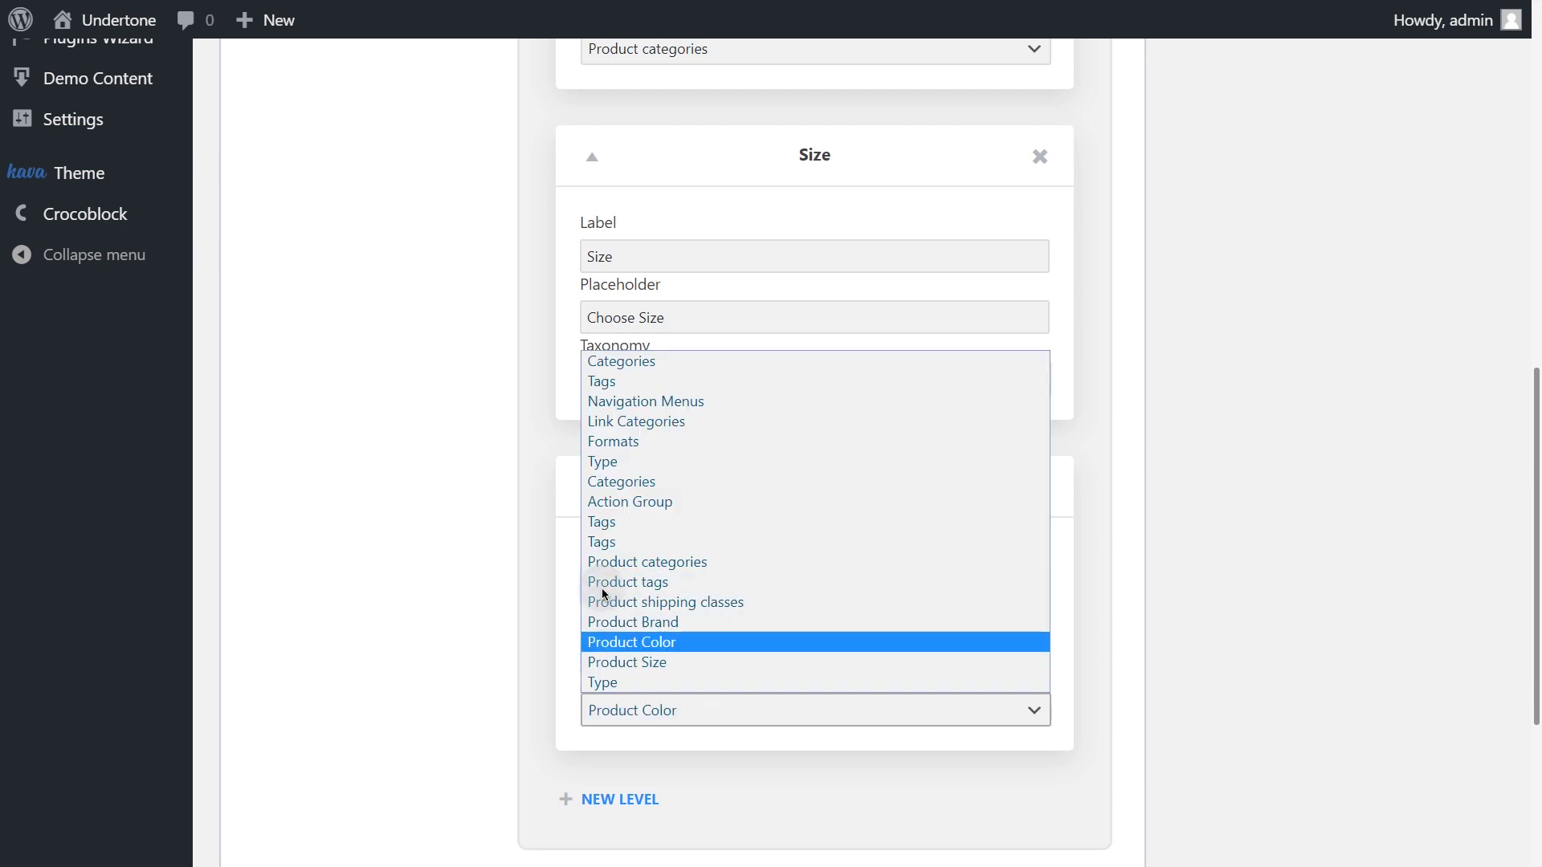
{"action": "key", "text": "Return"}
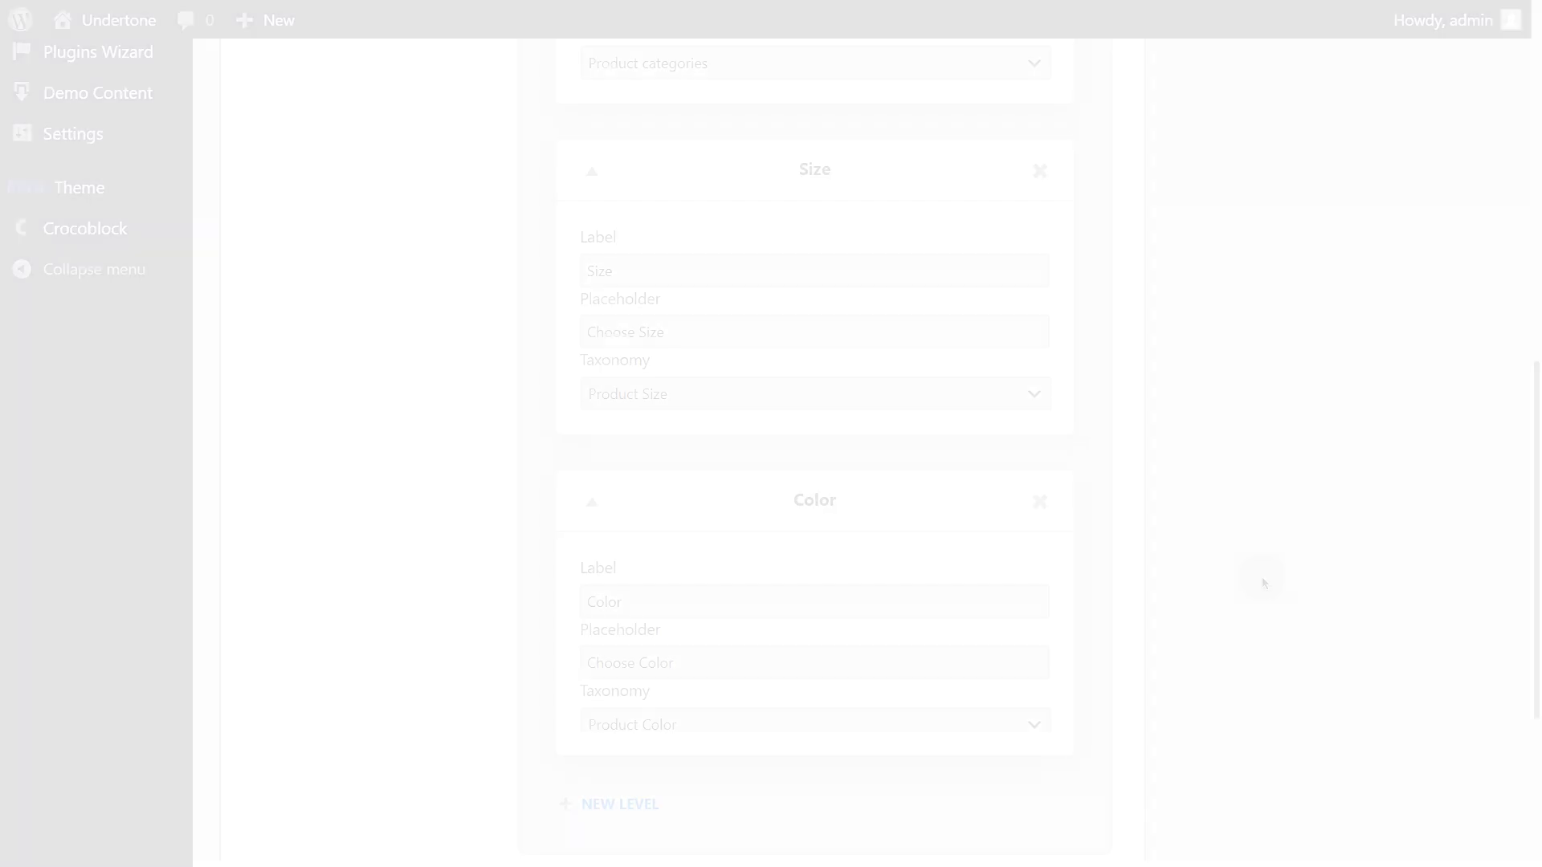
Step: Publish the Hierarchical Filter
{"action": "scroll", "coordinate": [1261, 577], "scroll_direction": "up", "scroll_amount": 5}
{"action": "scroll", "coordinate": [1261, 577], "scroll_direction": "up", "scroll_amount": 6}
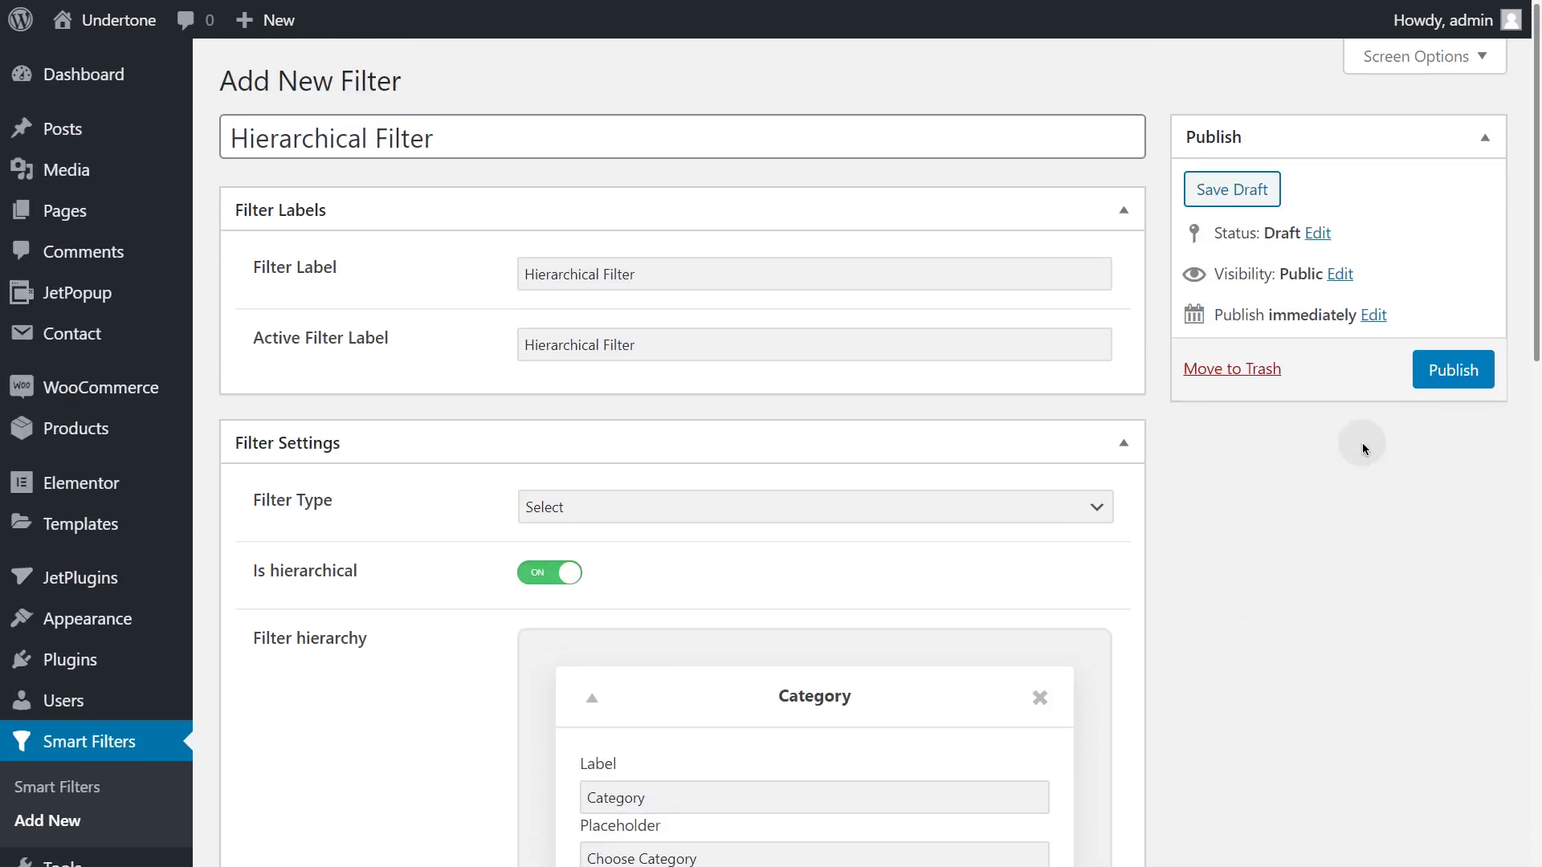
{"action": "left_click", "coordinate": [1425, 379]}
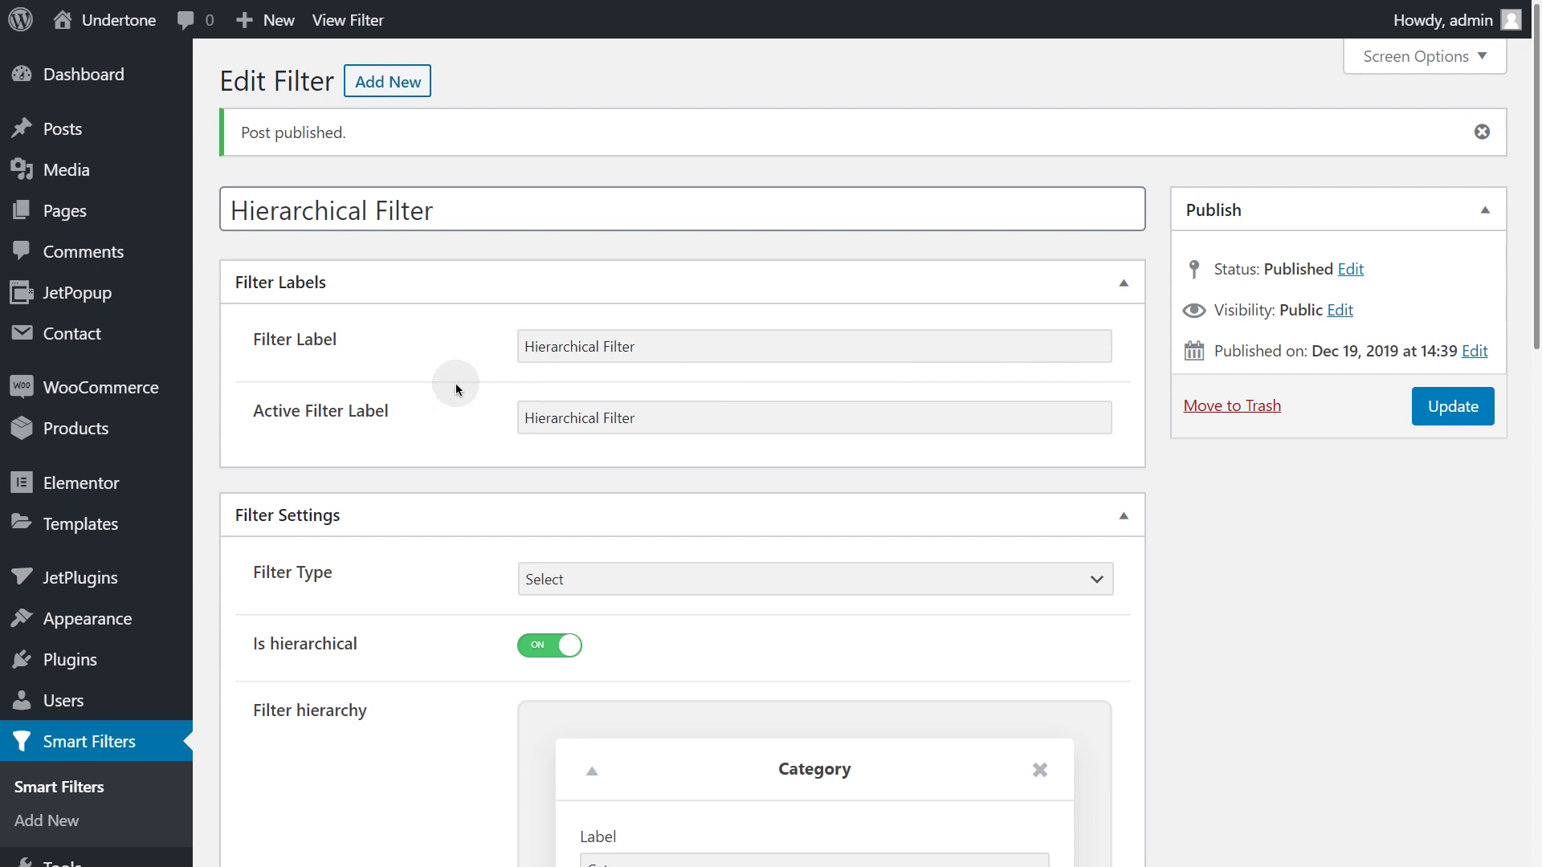
Step: Open the Shop template from Jet Woo Templates in Elementor
{"action": "mouse_move", "coordinate": [148, 401]}
{"action": "left_click", "coordinate": [334, 603]}
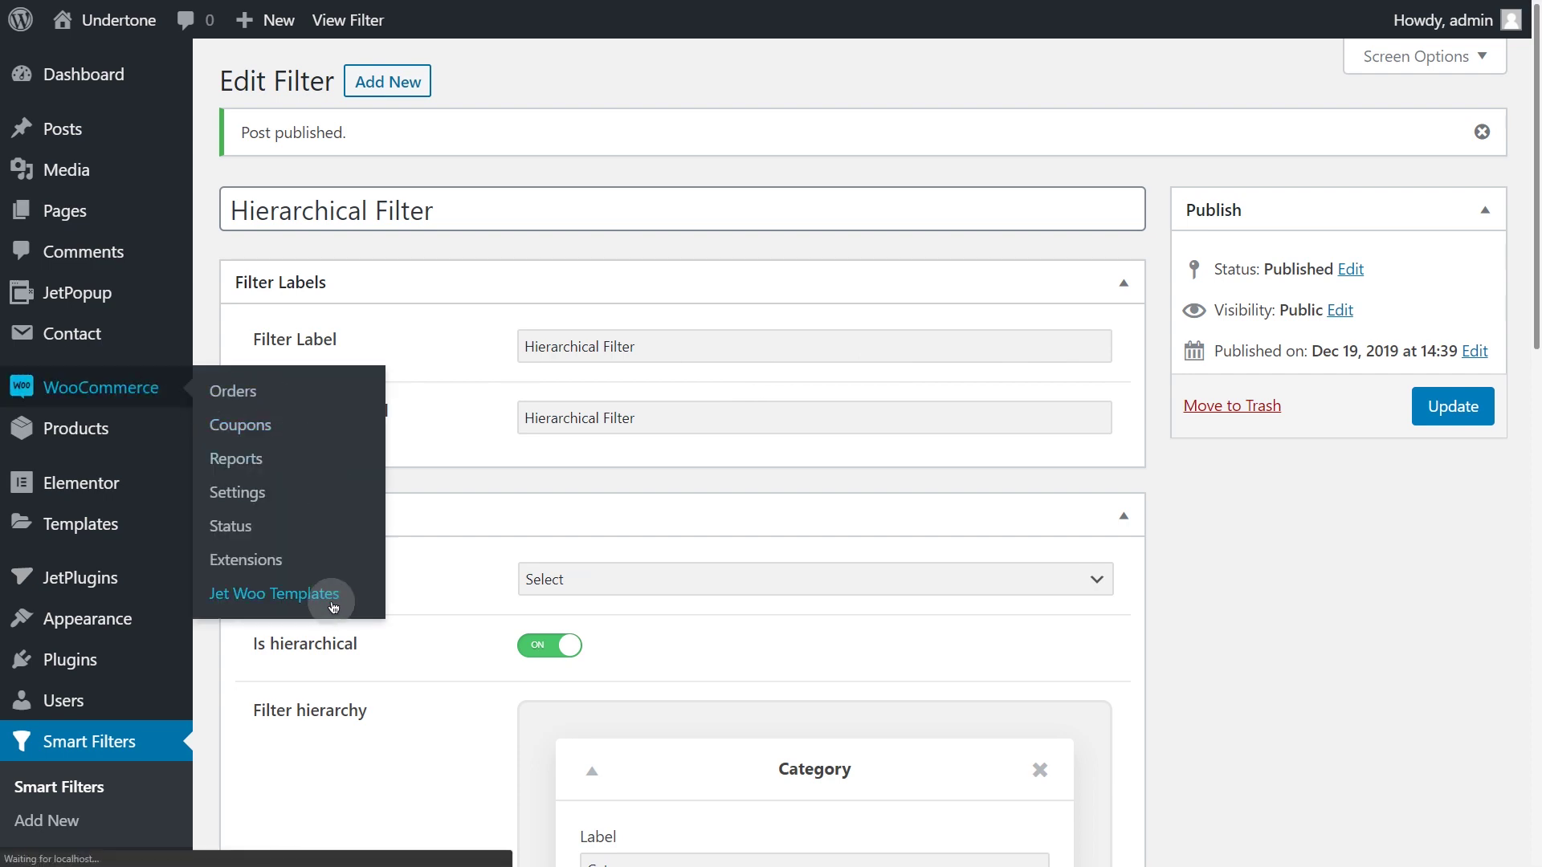
{"action": "left_click", "coordinate": [514, 433]}
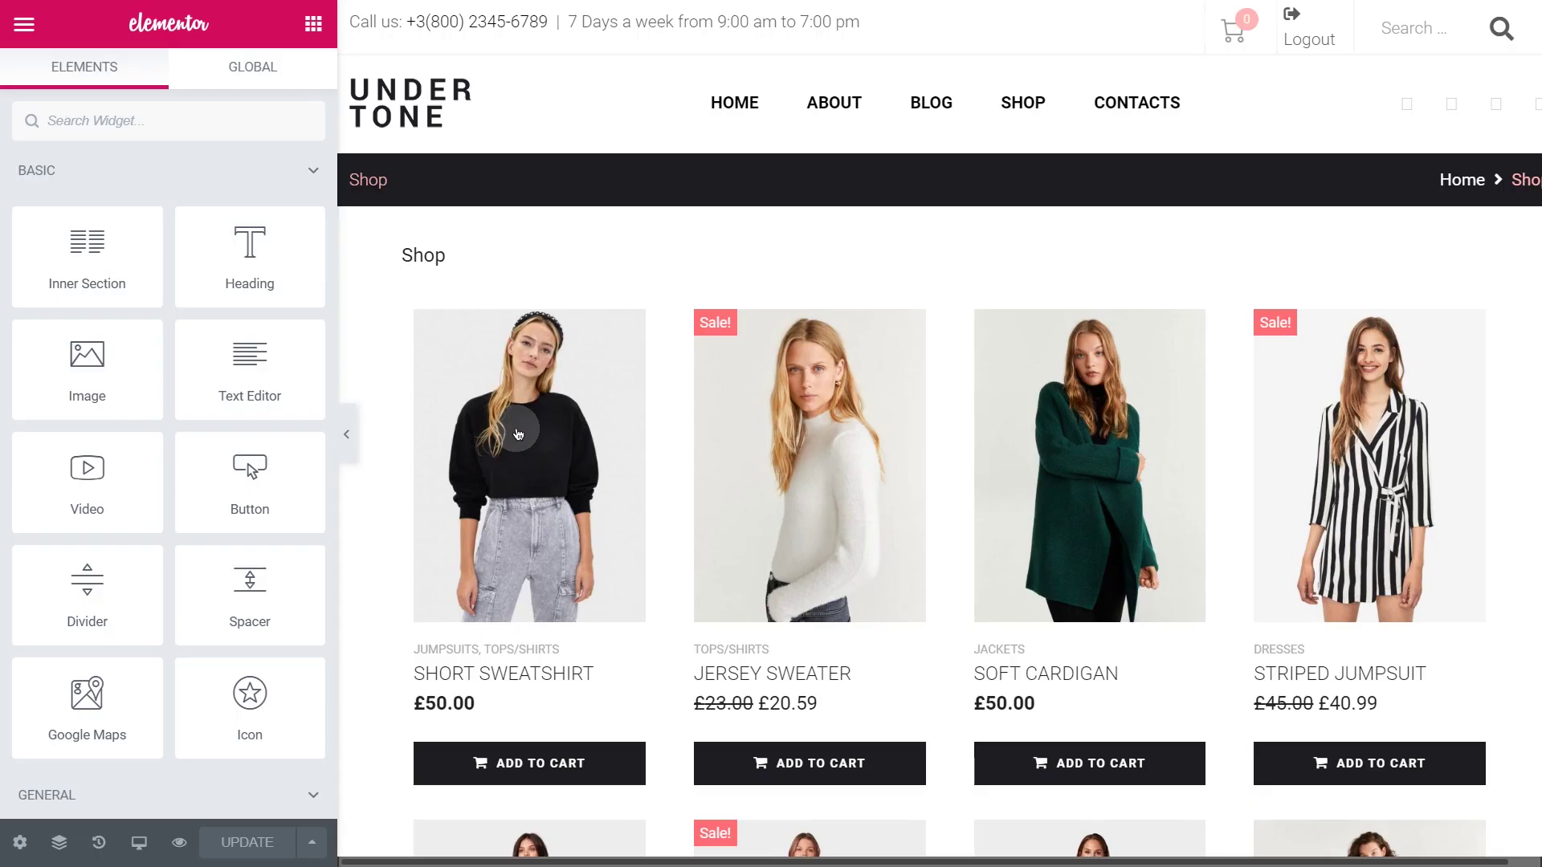
Step: Set the Products Grid to show 3 columns
{"action": "left_click", "coordinate": [657, 383]}
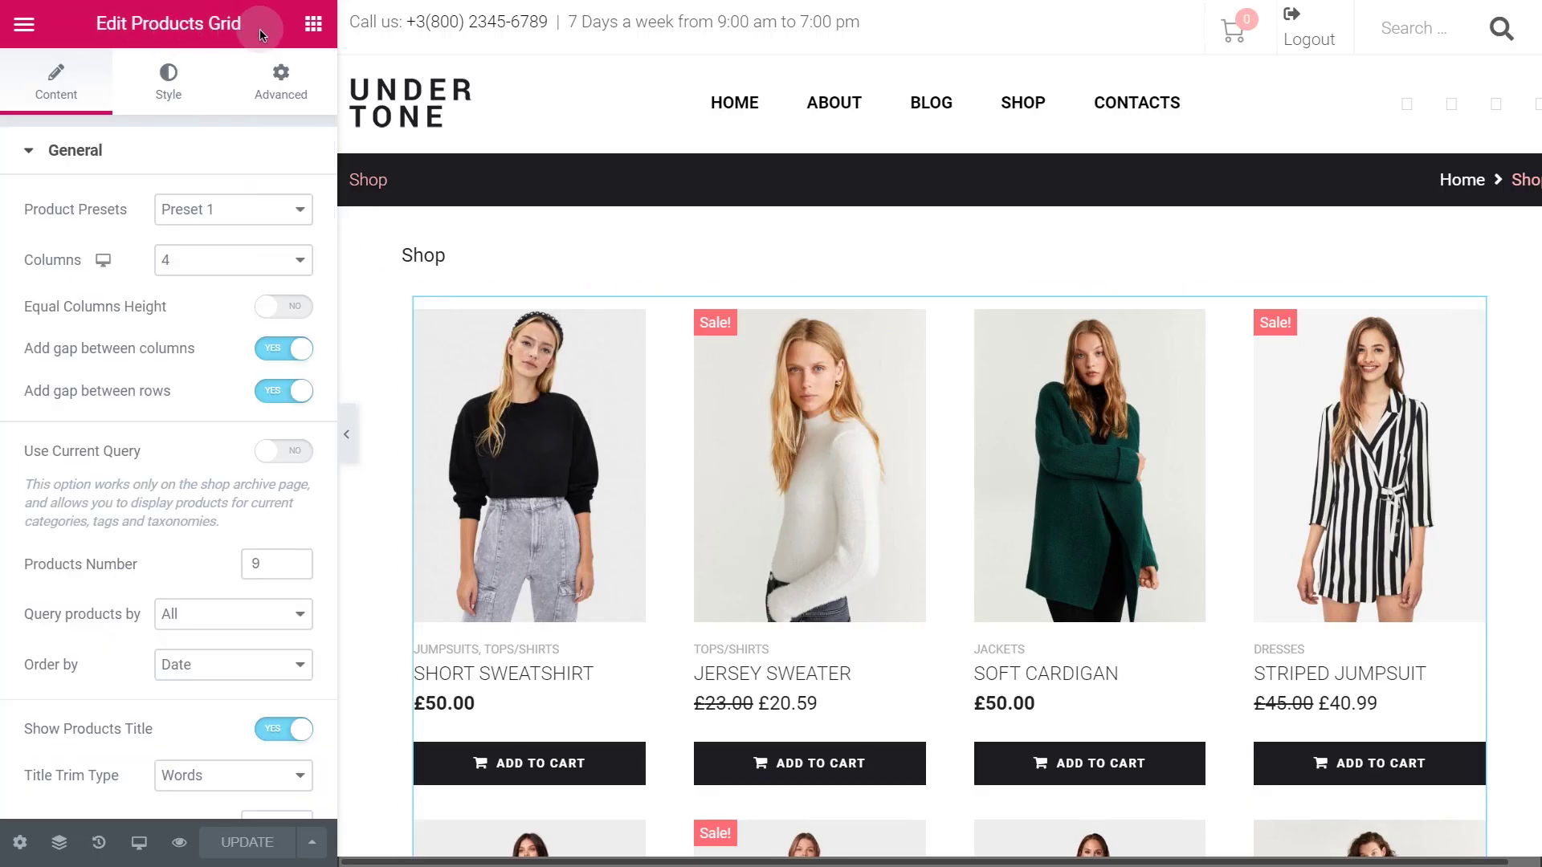
{"action": "left_click", "coordinate": [297, 260]}
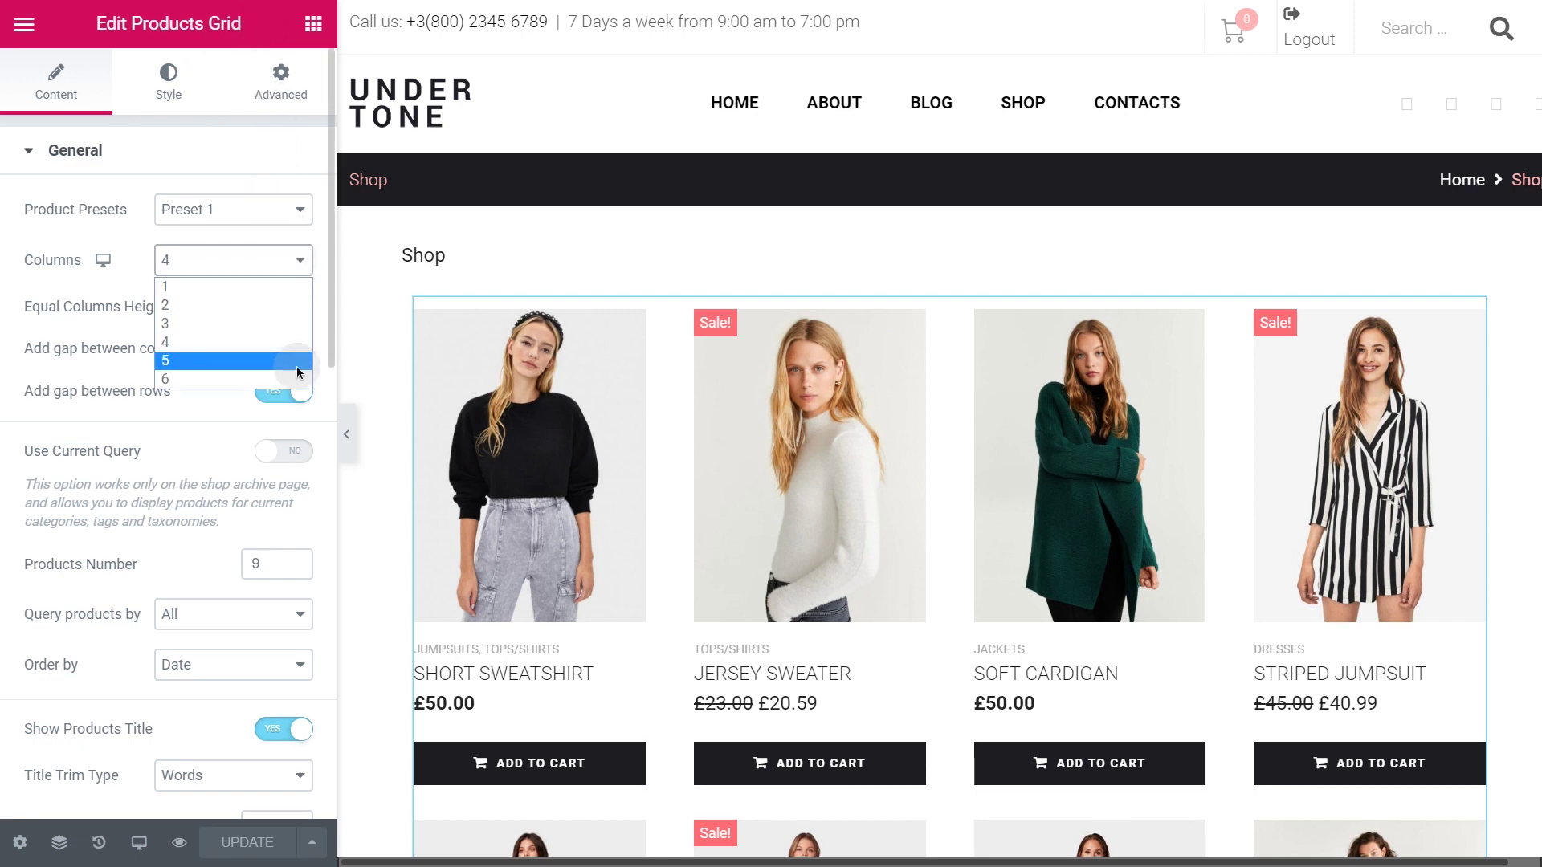
{"action": "left_click", "coordinate": [293, 321]}
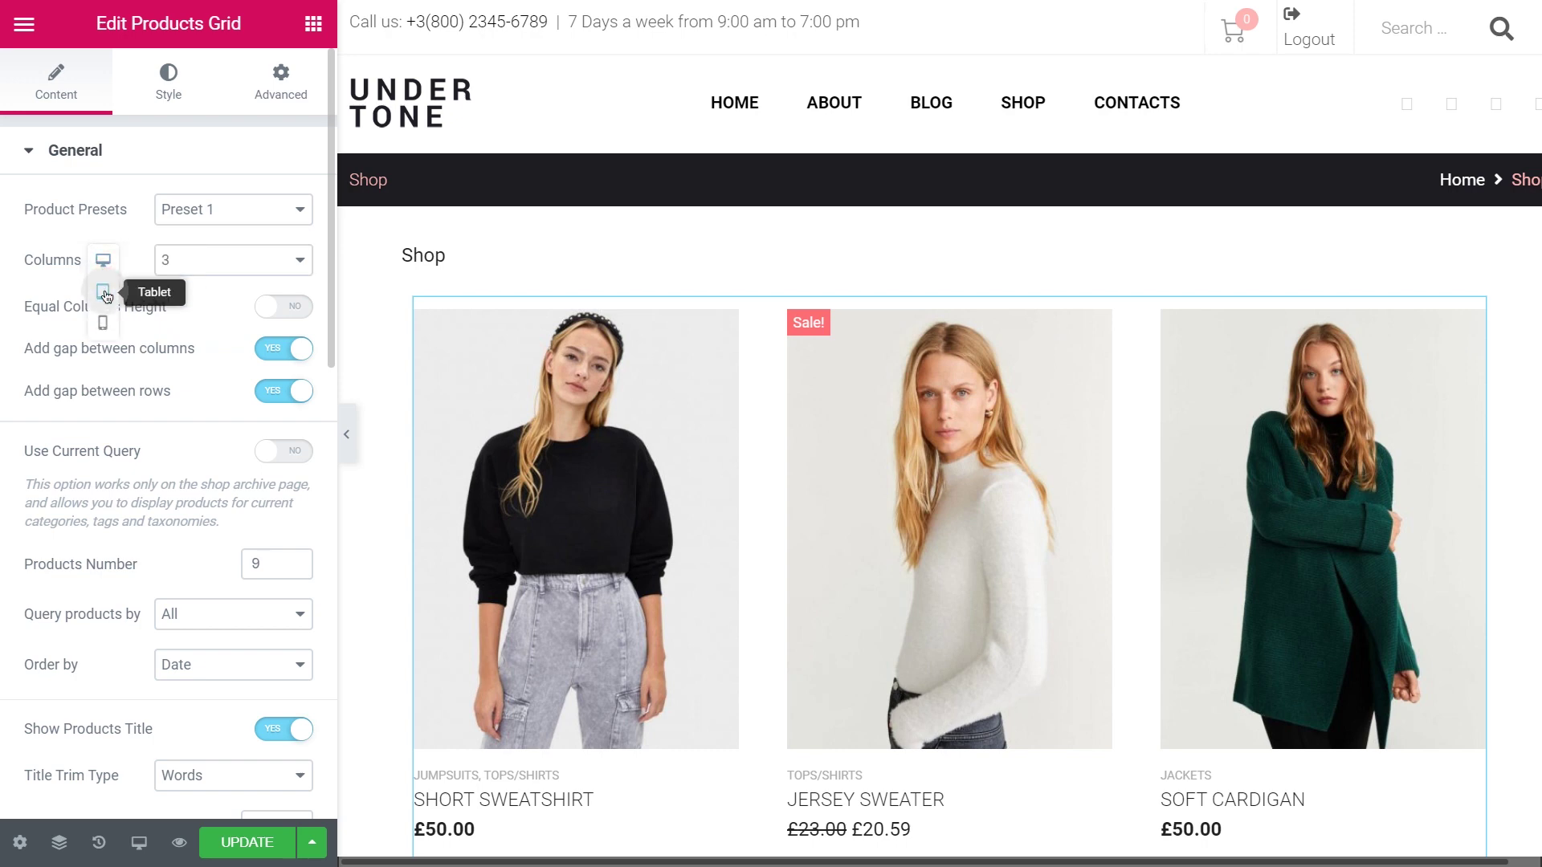
Step: Add an empty column beside the grid and set the section structure to 33/66
{"action": "left_click", "coordinate": [416, 301]}
{"action": "right_click", "coordinate": [416, 301]}
{"action": "left_click", "coordinate": [447, 393]}
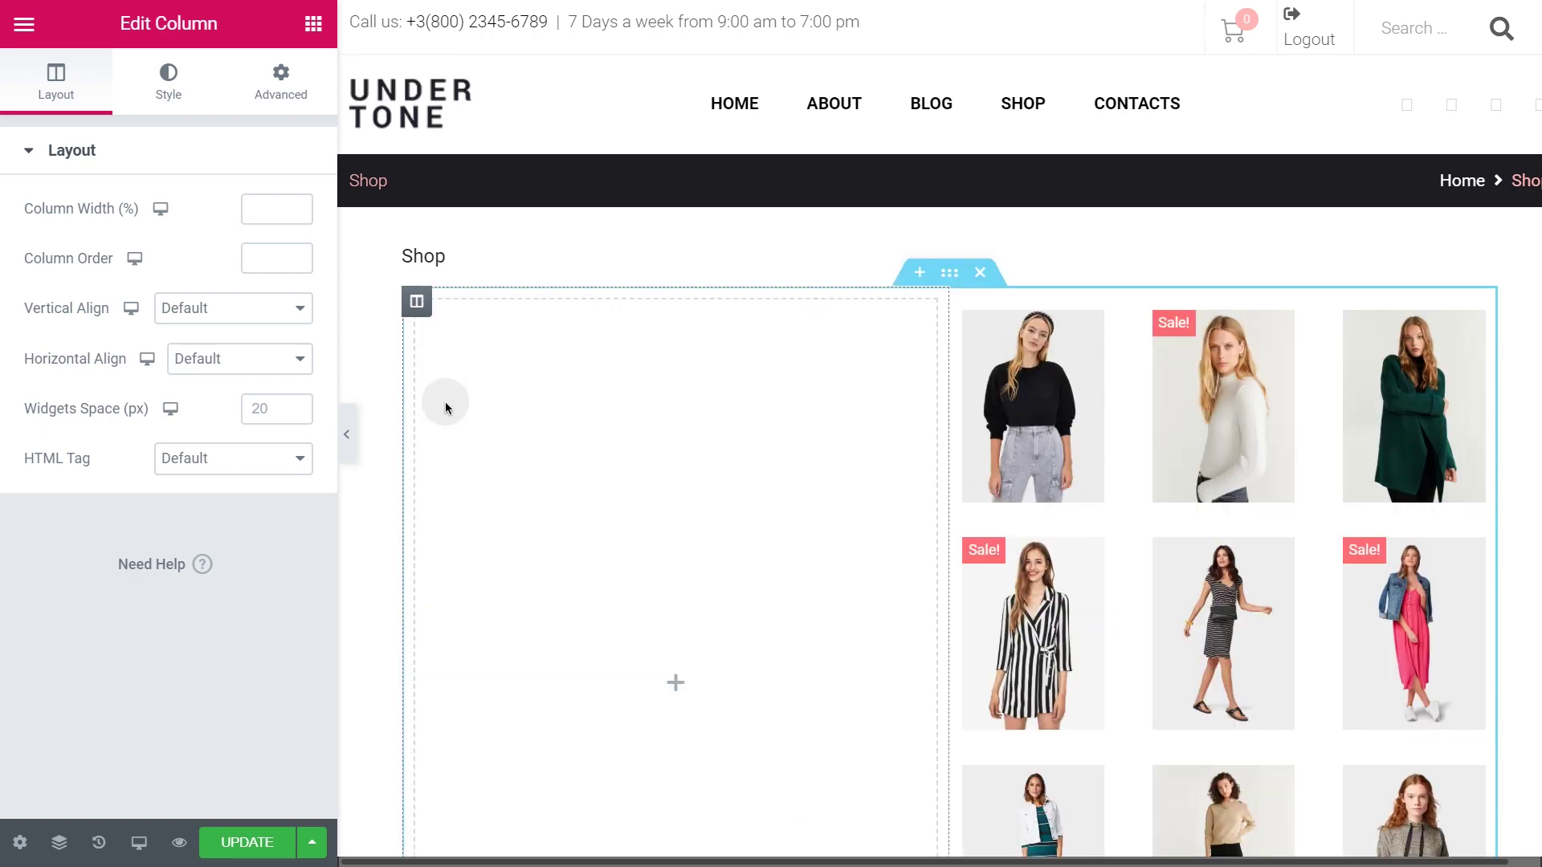
{"action": "left_click", "coordinate": [949, 272]}
{"action": "left_click", "coordinate": [277, 353]}
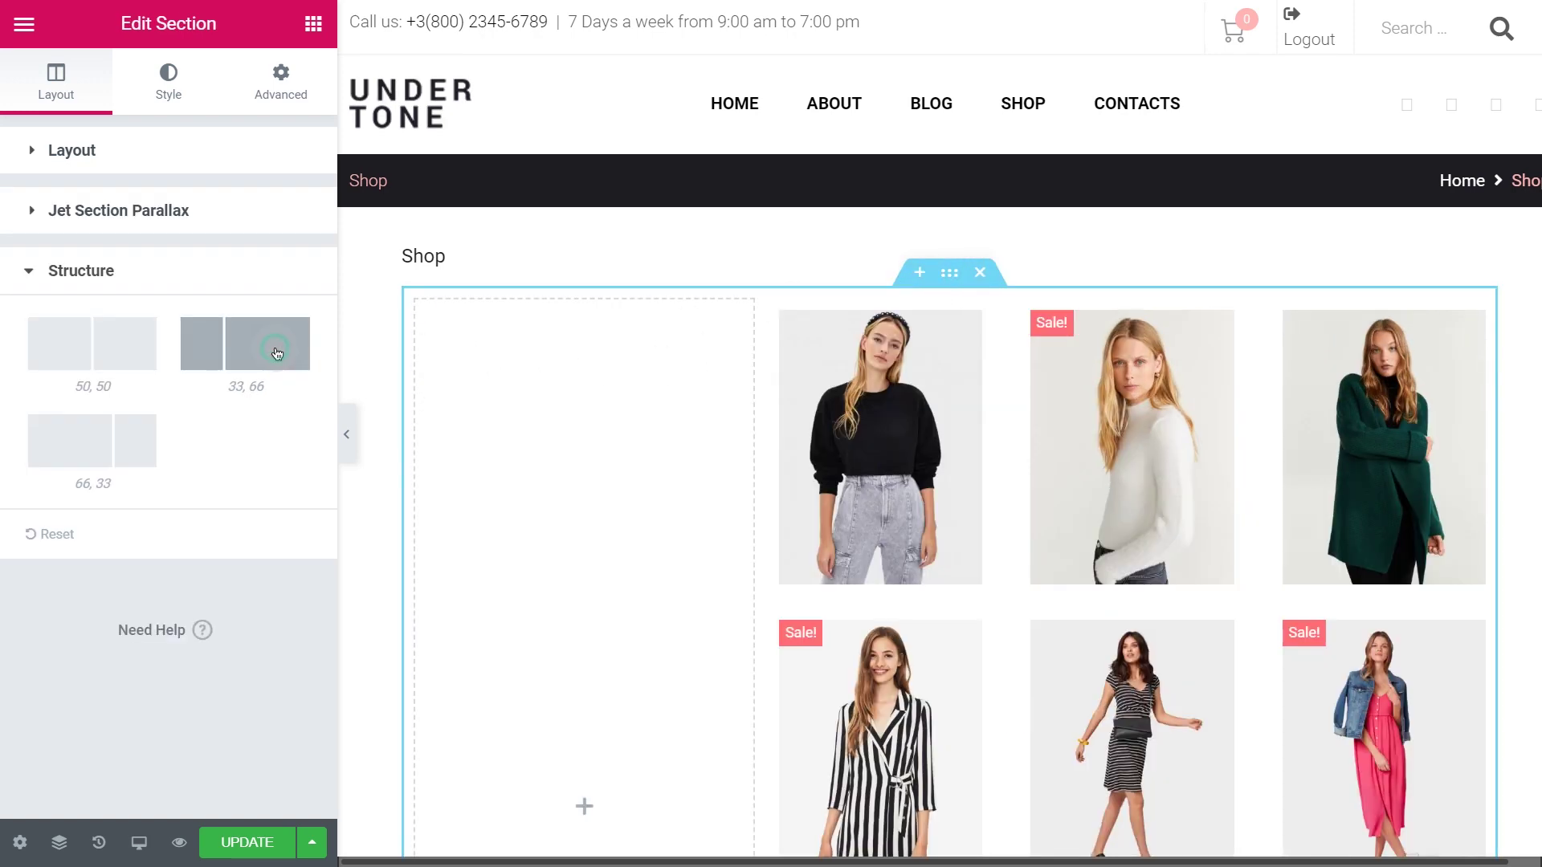
{"action": "left_click", "coordinate": [492, 252]}
{"action": "left_click", "coordinate": [112, 125]}
{"action": "type", "text": "select"}
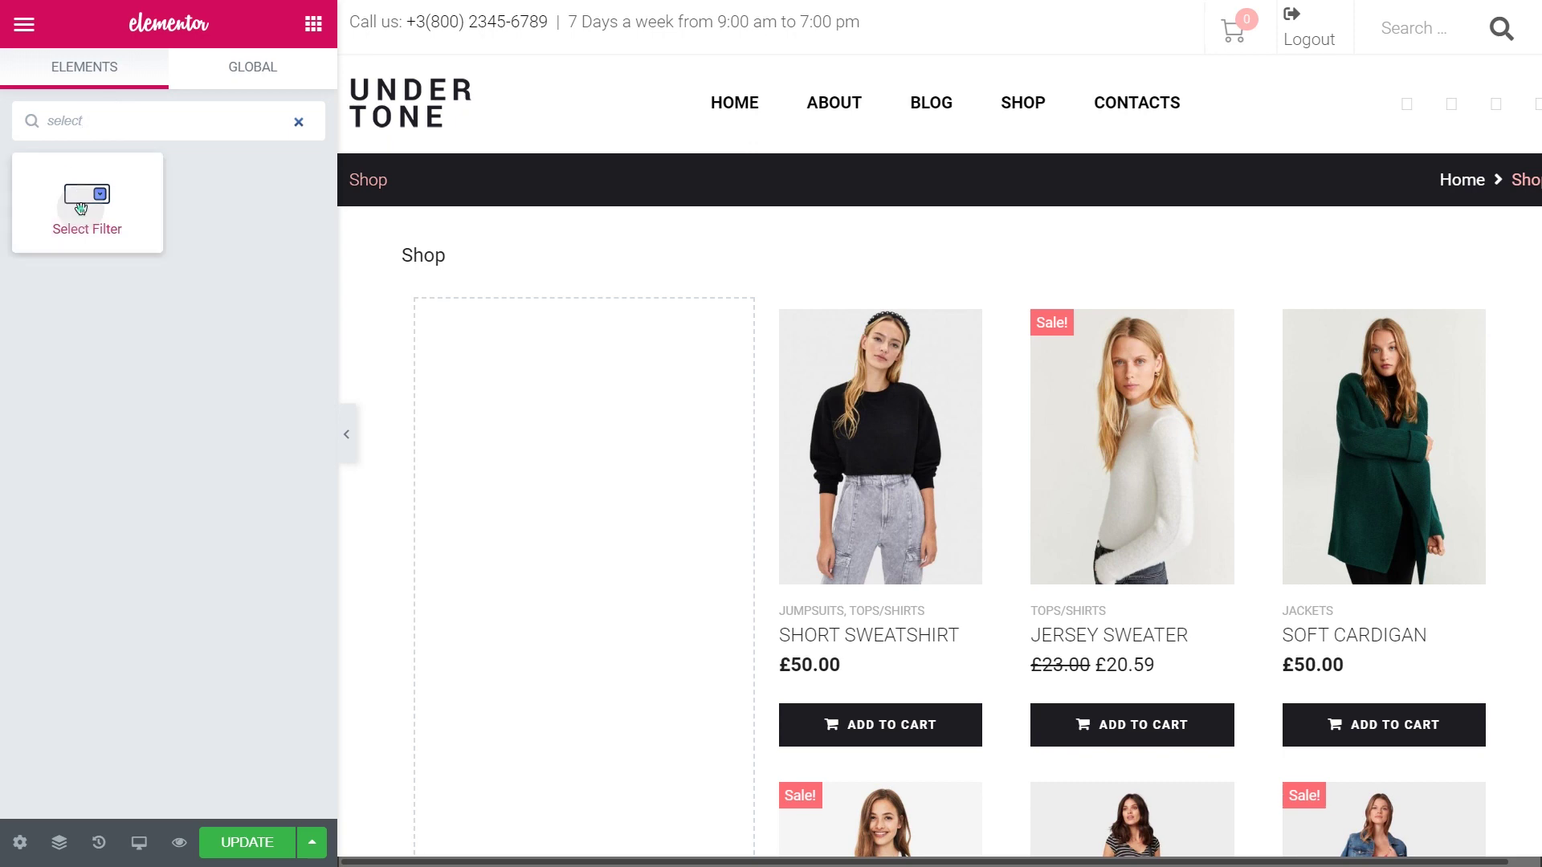
Step: Place a Select Filter in the left column using Hierarchical Filter, targeting the JetWooBuilder Products Grid
{"action": "left_click_drag", "start_coordinate": [81, 202], "coordinate": [545, 444]}
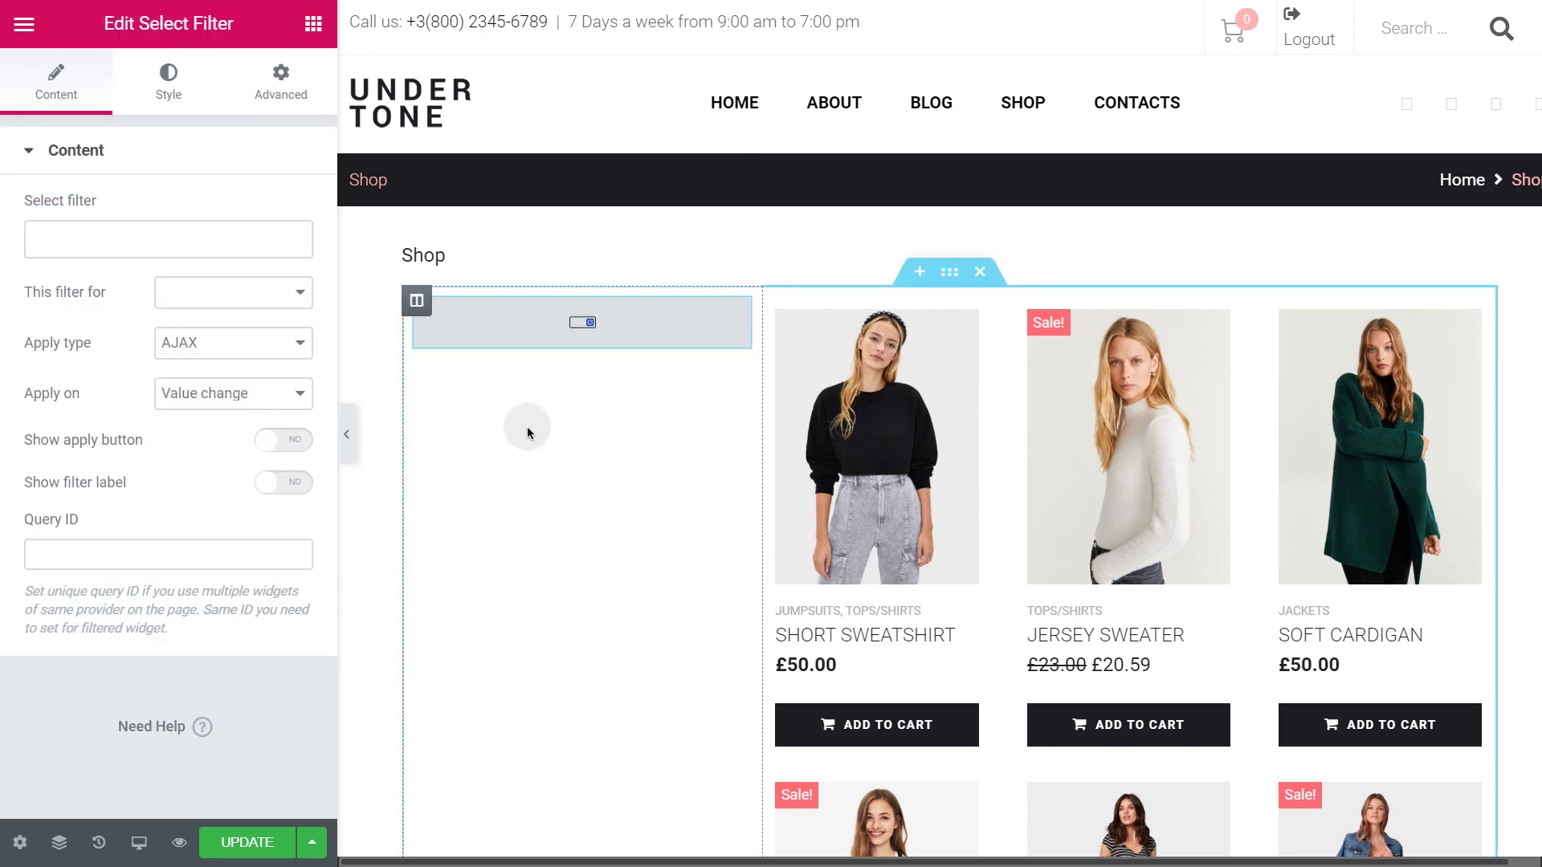
{"action": "left_click", "coordinate": [219, 236]}
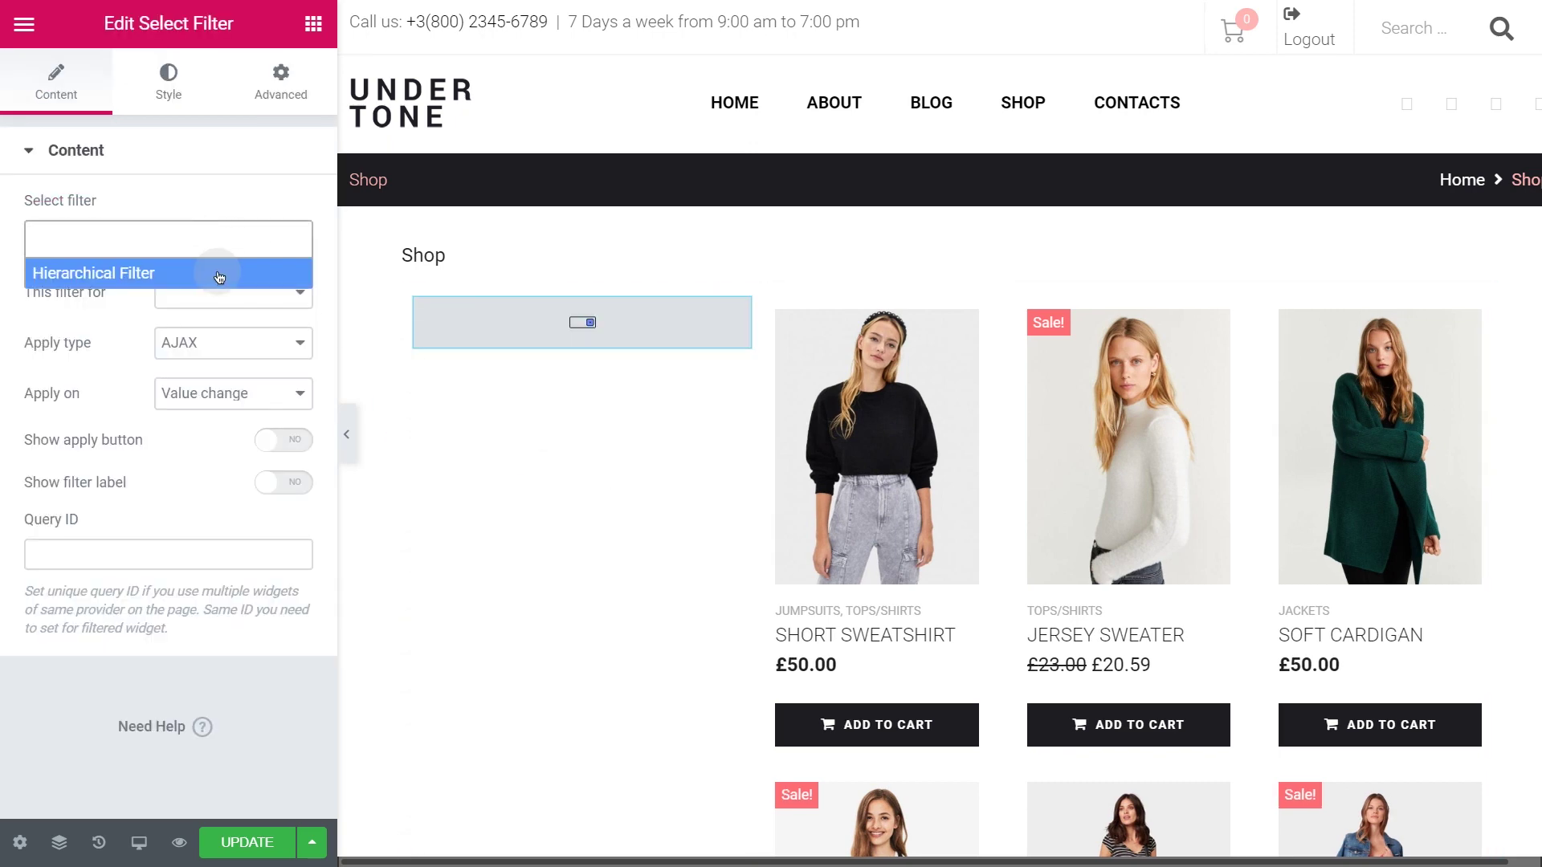
{"action": "left_click", "coordinate": [217, 271]}
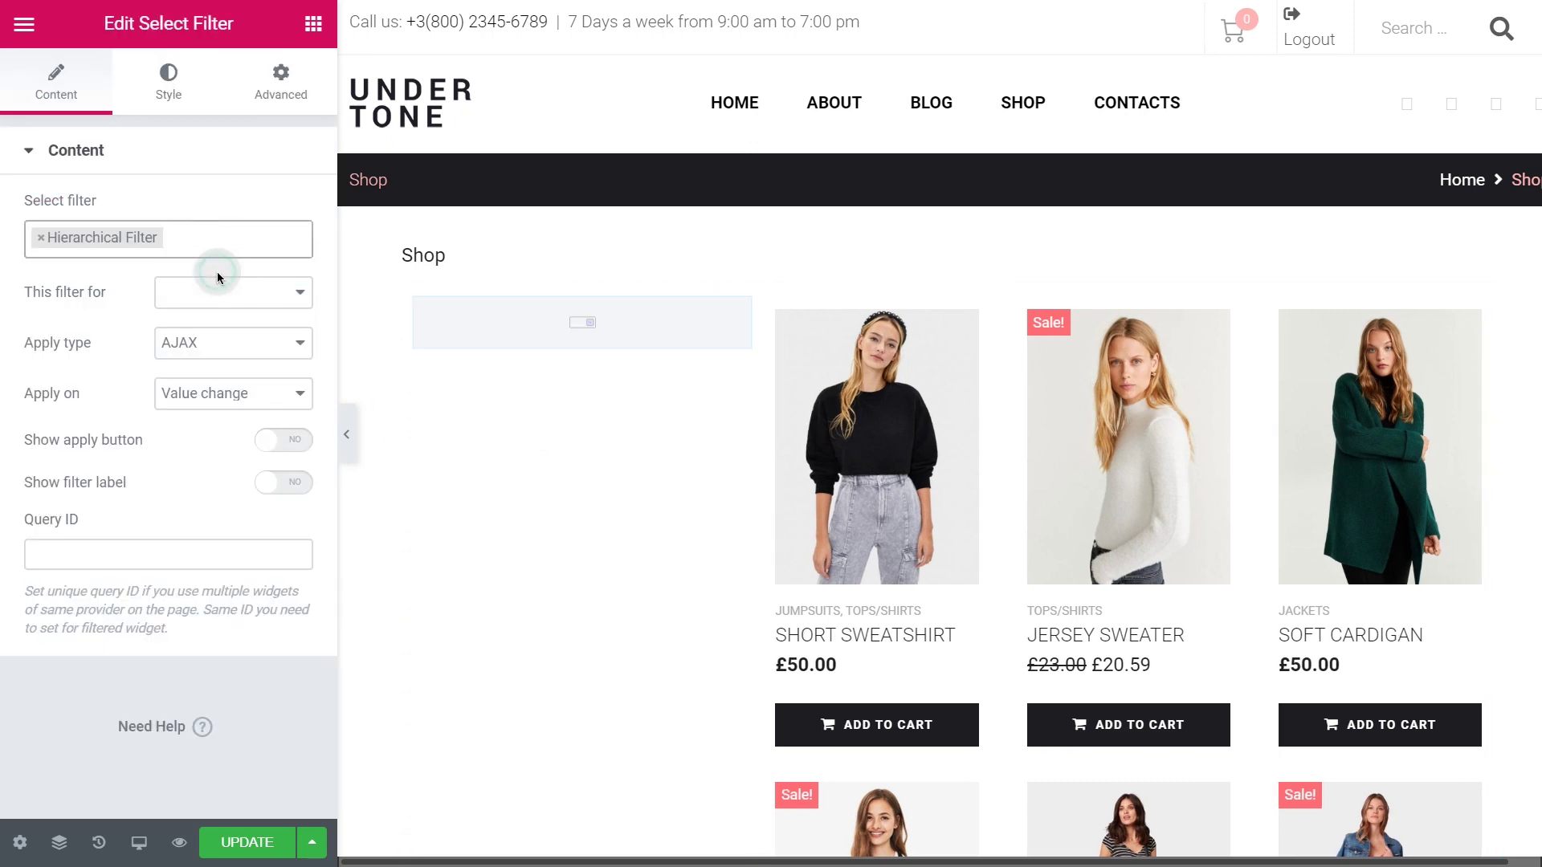
{"action": "left_click", "coordinate": [302, 291]}
{"action": "left_click", "coordinate": [342, 432]}
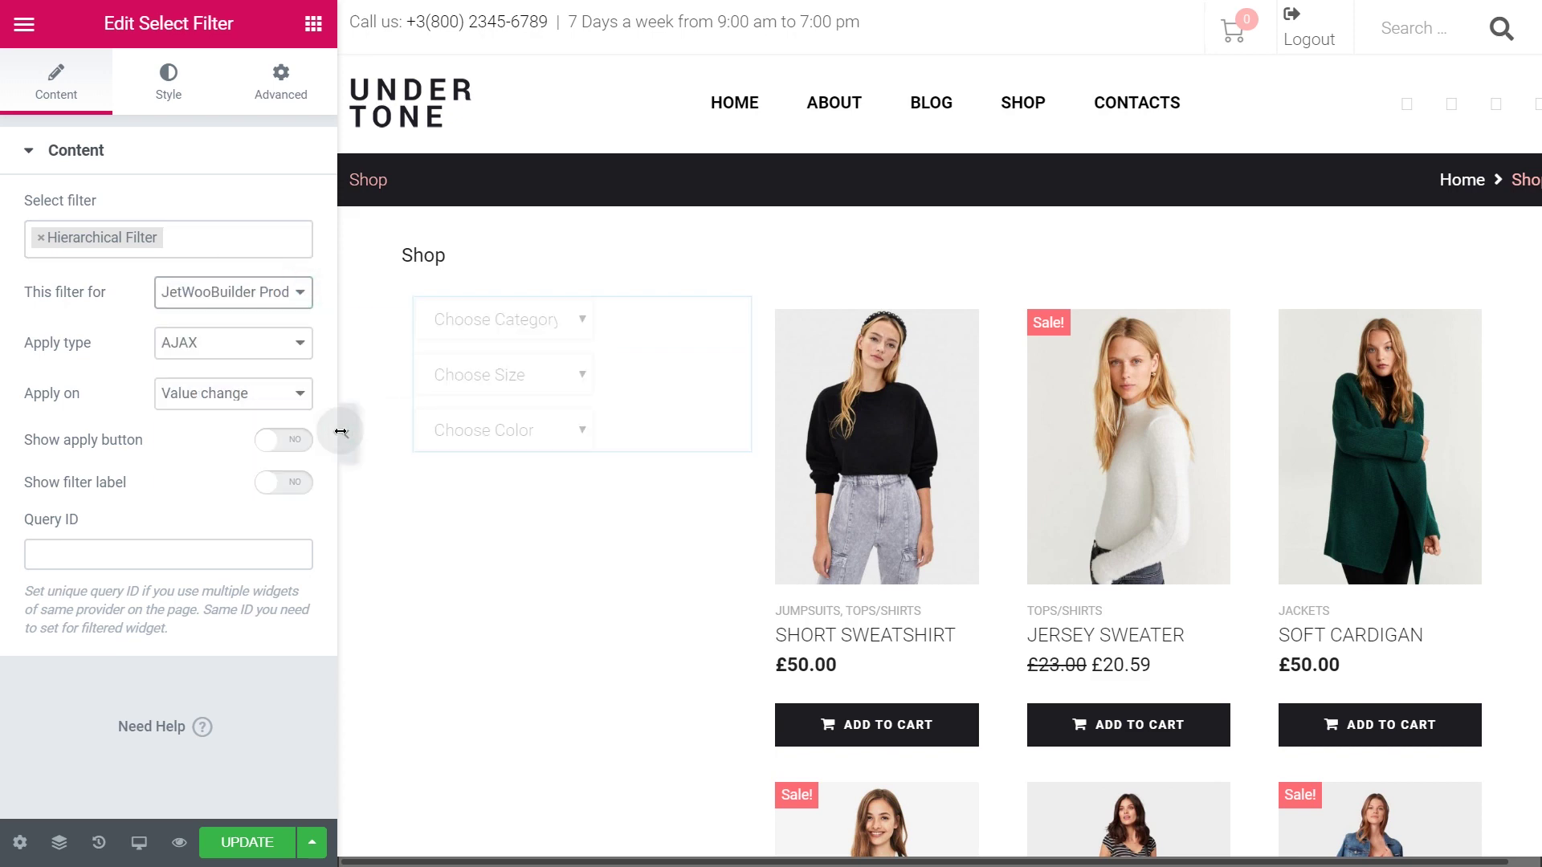
Step: Use AJAX on apply-button click and enable an apply button labelled 'Apply'
{"action": "left_click", "coordinate": [301, 347]}
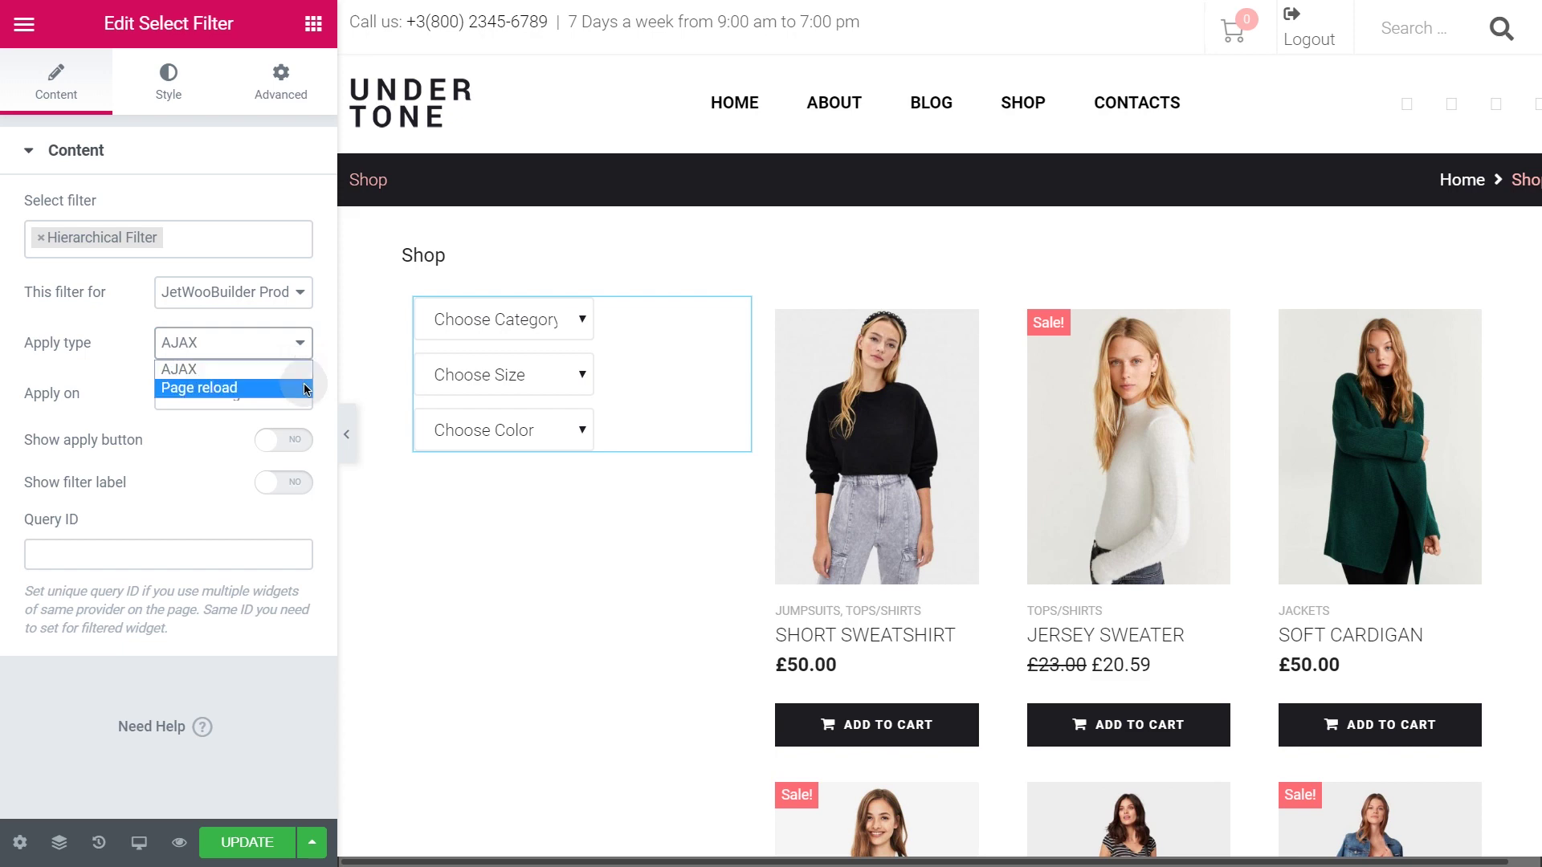
{"action": "left_click", "coordinate": [302, 372]}
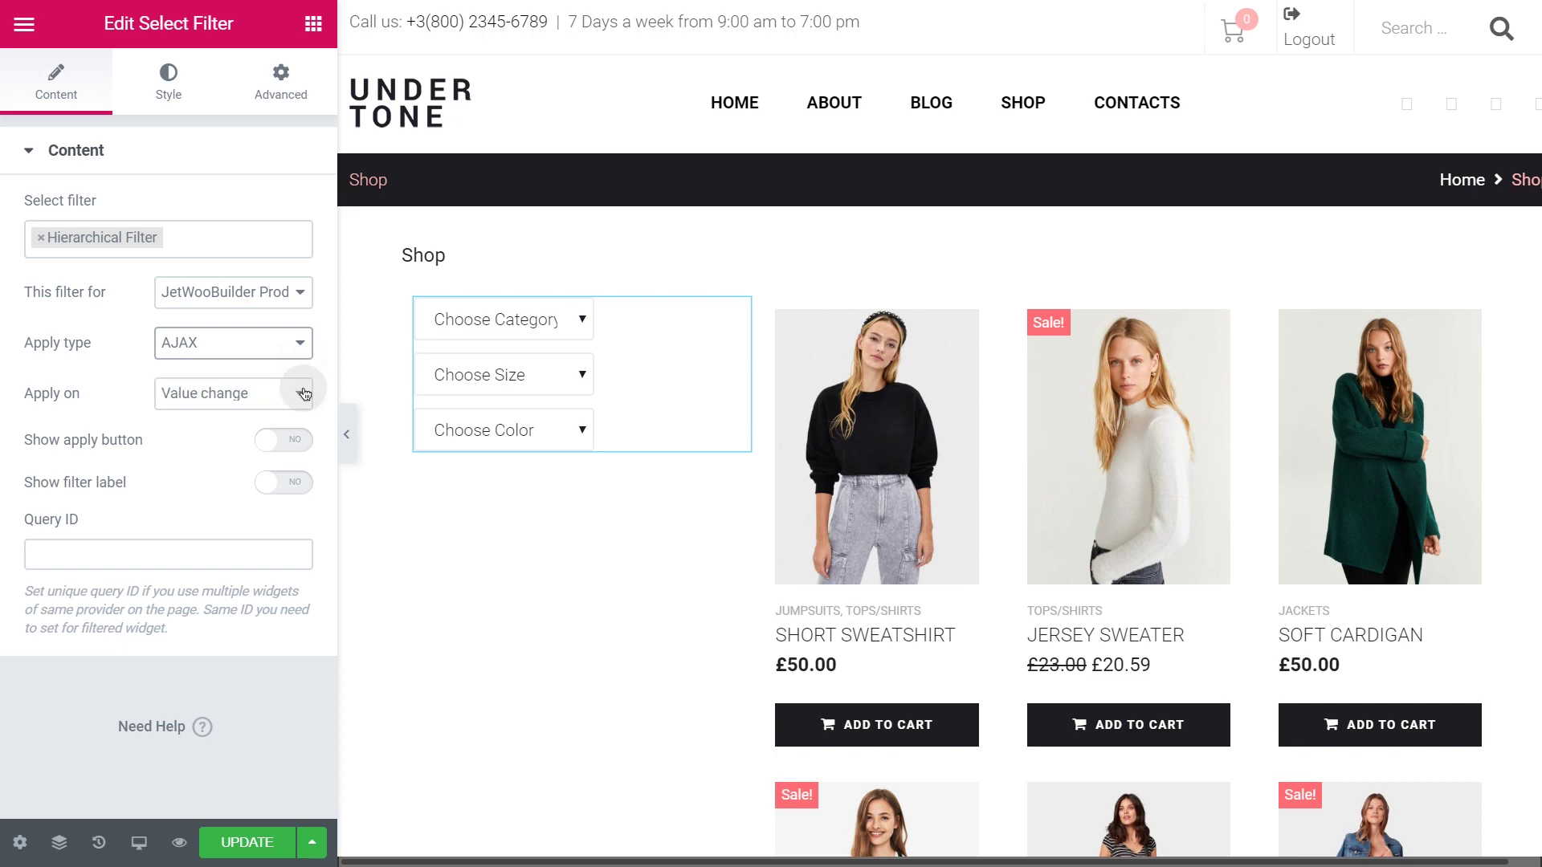
{"action": "left_click", "coordinate": [304, 392]}
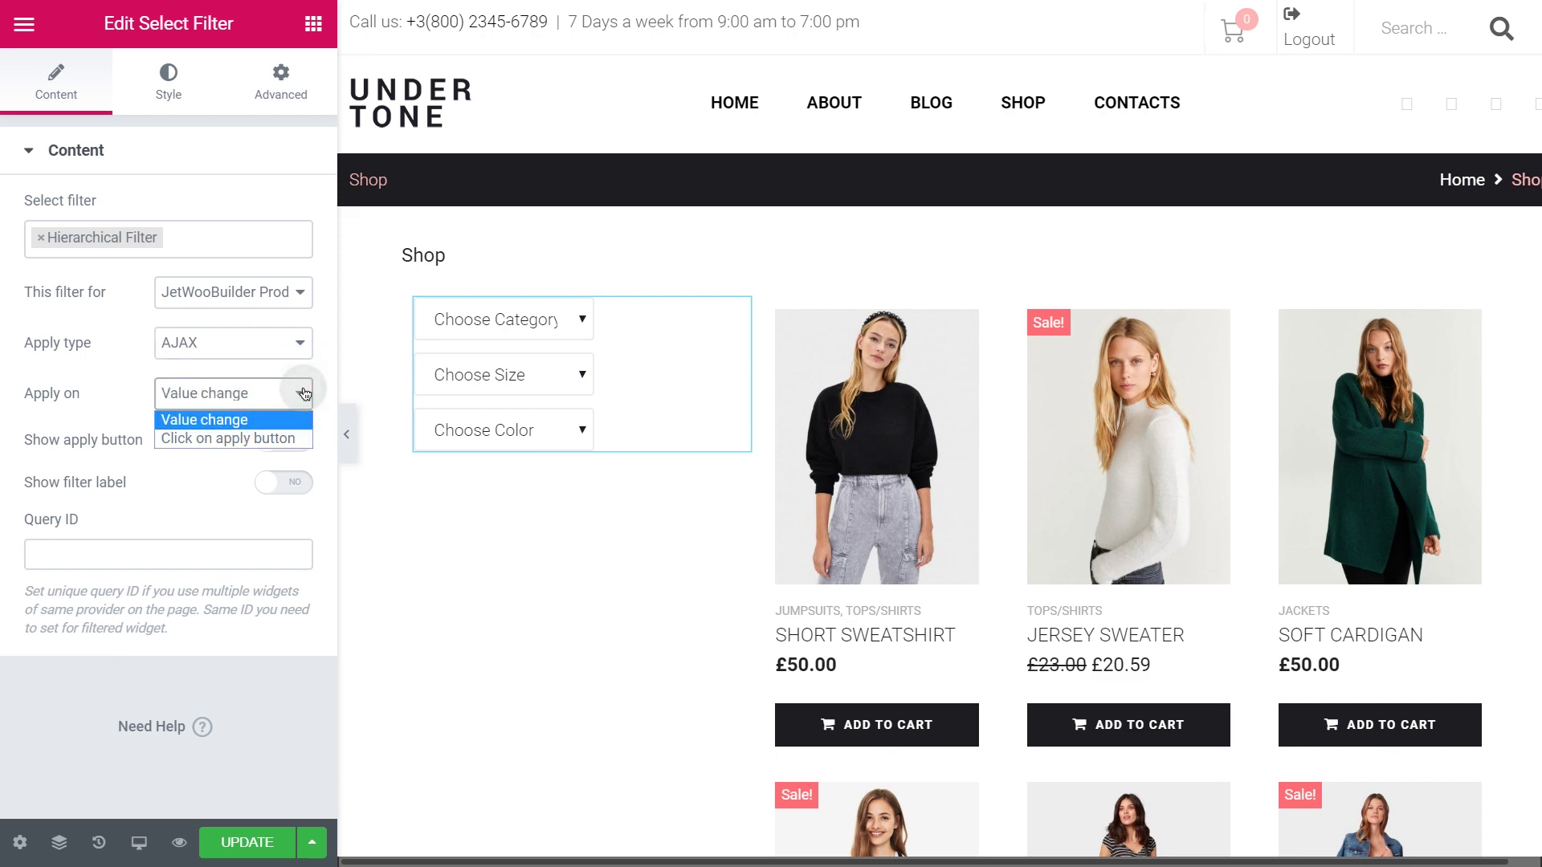
{"action": "left_click", "coordinate": [304, 438]}
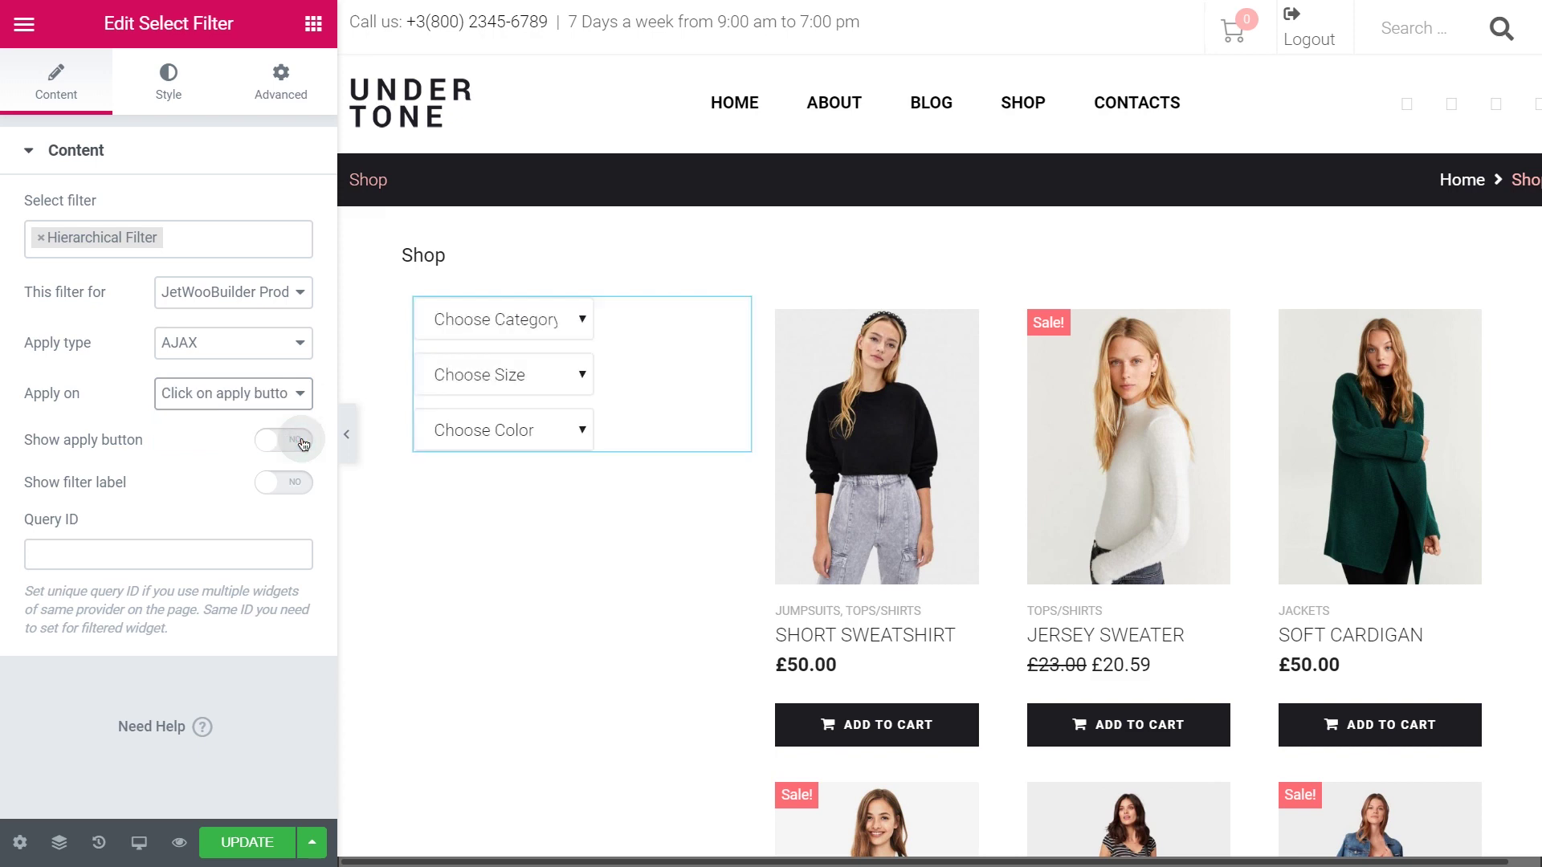
{"action": "left_click", "coordinate": [303, 440]}
{"action": "double_click", "coordinate": [210, 488]}
{"action": "key", "text": "BackSpace"}
{"action": "left_click", "coordinate": [303, 533]}
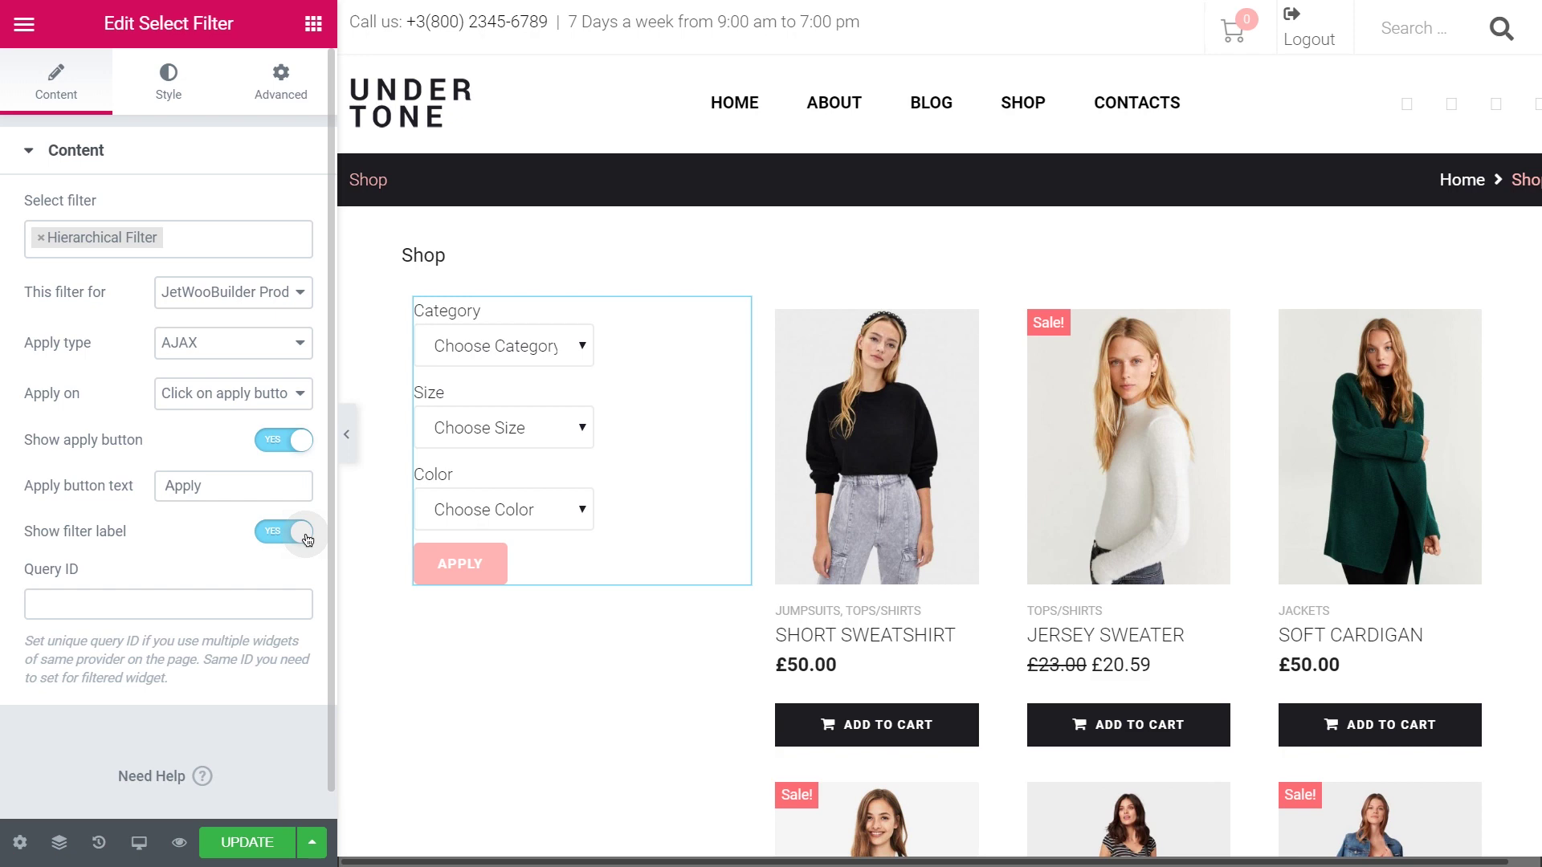
{"action": "left_click", "coordinate": [307, 536]}
{"action": "left_click", "coordinate": [168, 80]}
Step: Style the dropdown text as Roboto, size 12, weight 300
{"action": "left_click", "coordinate": [266, 303]}
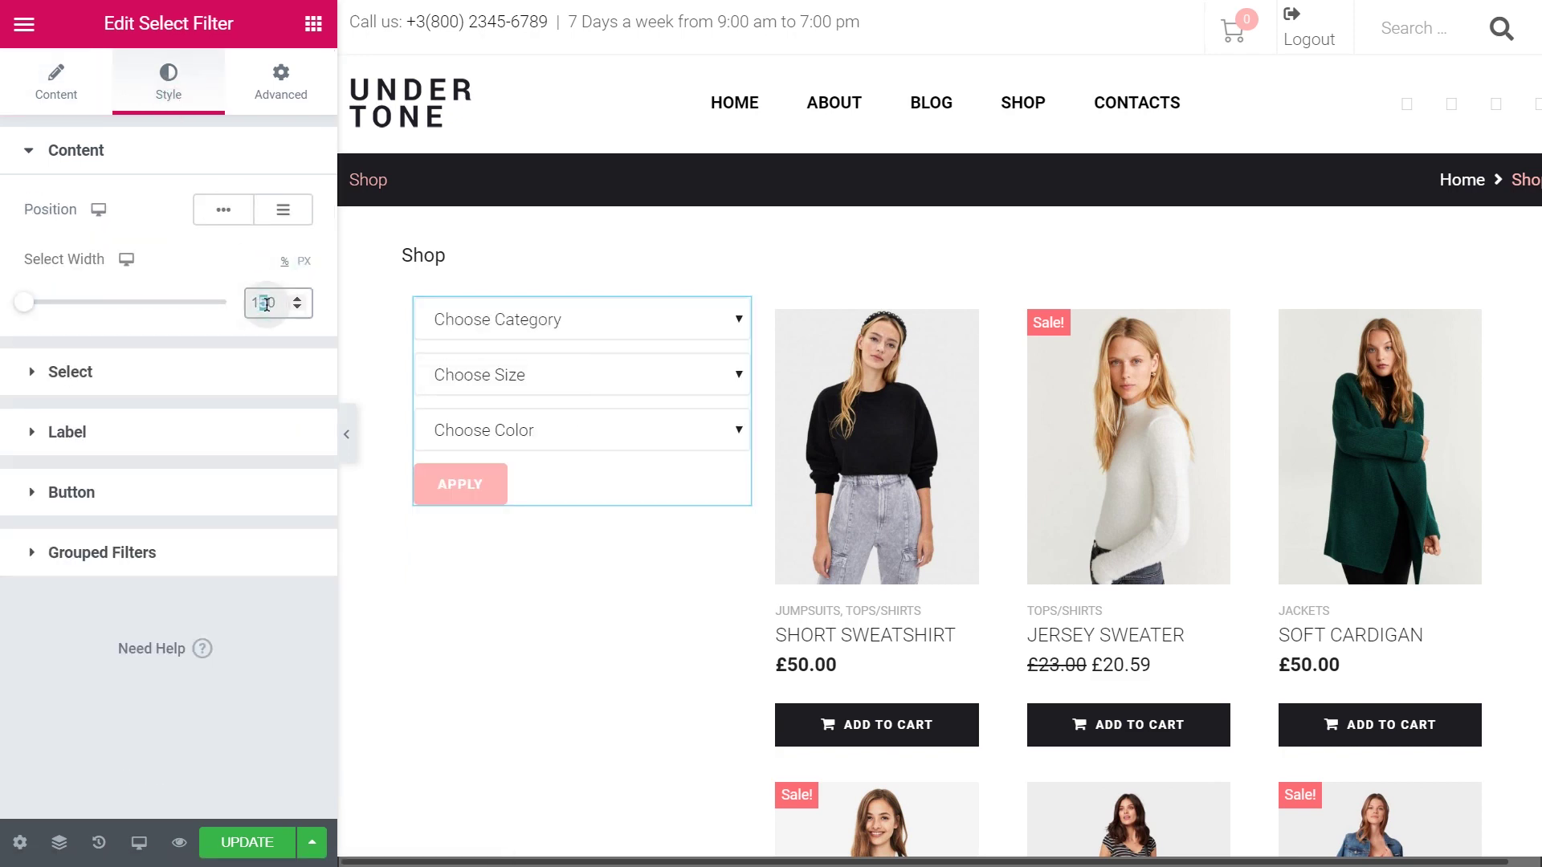
{"action": "left_click", "coordinate": [265, 371]}
{"action": "left_click", "coordinate": [282, 269]}
{"action": "left_click", "coordinate": [271, 335]}
{"action": "type", "text": "robo"}
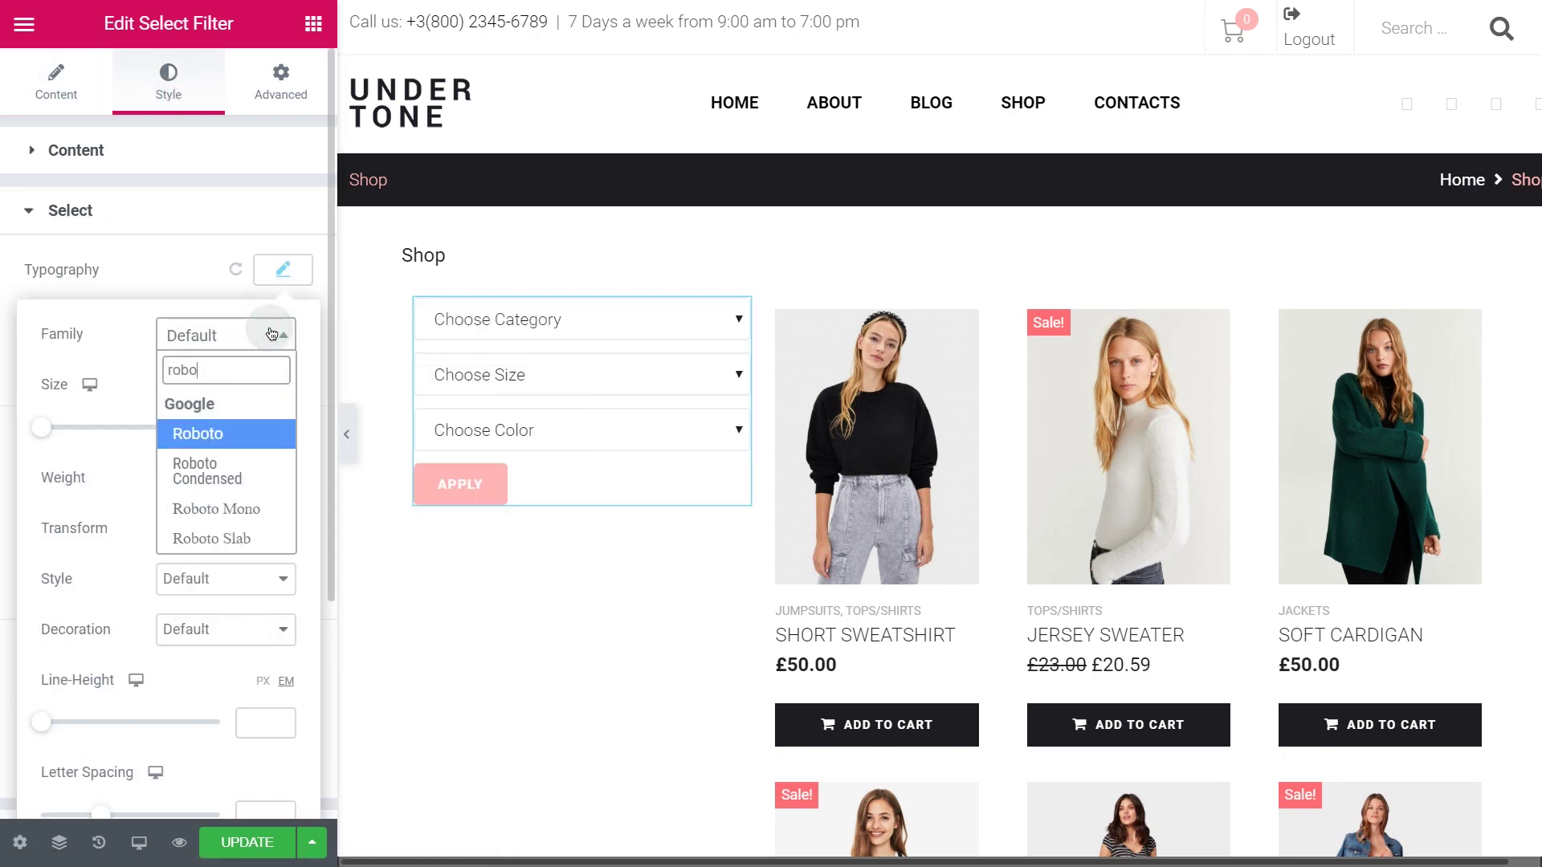
{"action": "key", "text": "Return"}
{"action": "left_click", "coordinate": [268, 428]}
{"action": "type", "text": "12"}
{"action": "left_click", "coordinate": [226, 478]}
{"action": "left_click", "coordinate": [258, 555]}
{"action": "left_click", "coordinate": [277, 273]}
Step: Stretch the Apply button to full width and switch to the tablet preview
{"action": "left_click", "coordinate": [258, 335]}
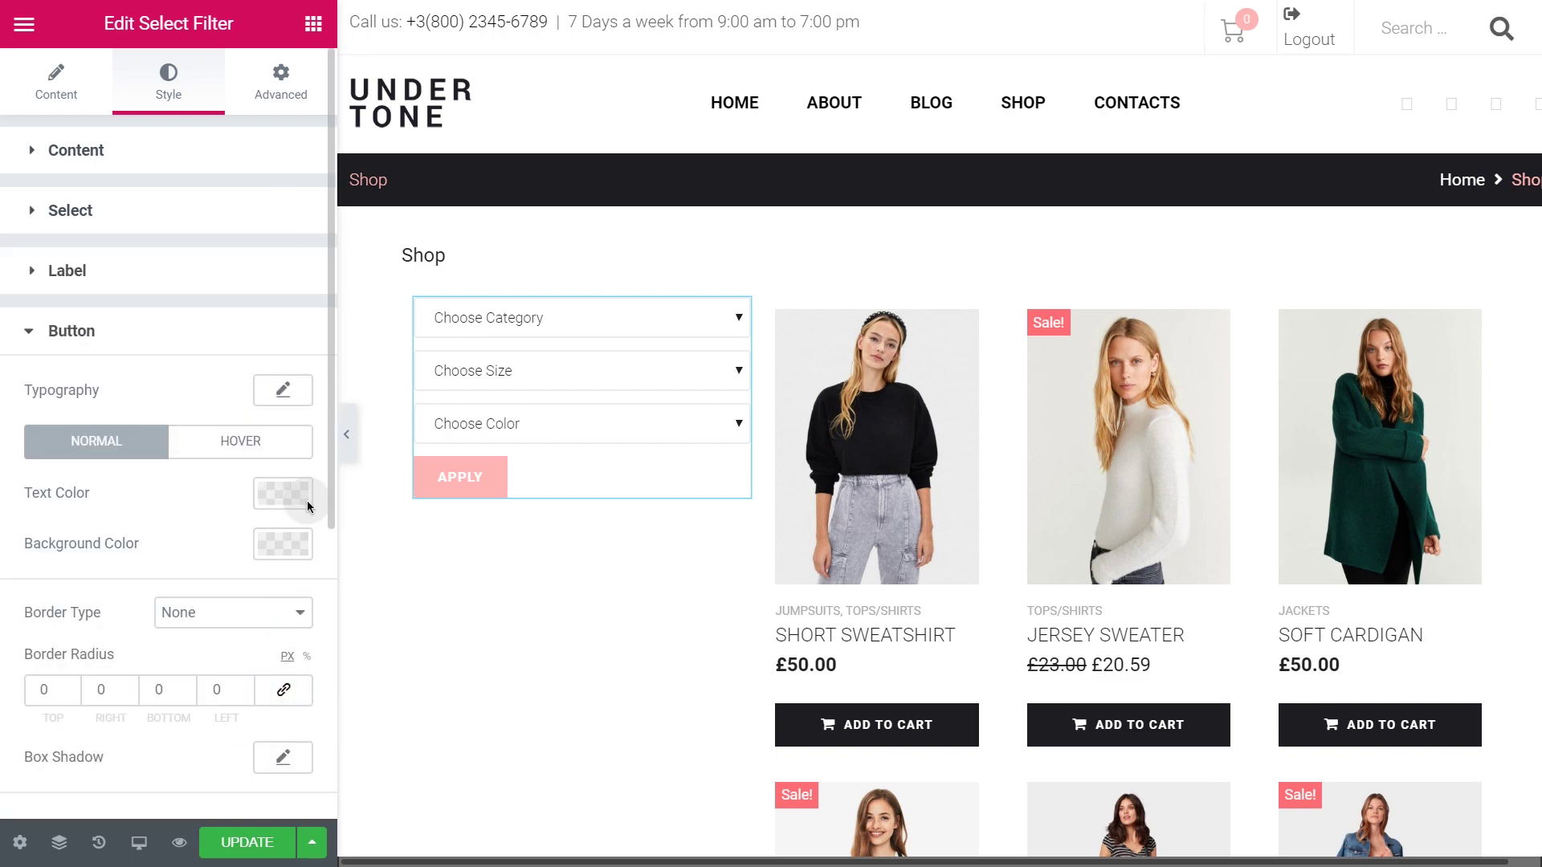
{"action": "scroll", "coordinate": [313, 611], "scroll_direction": "down", "scroll_amount": 5}
{"action": "left_click", "coordinate": [294, 612]}
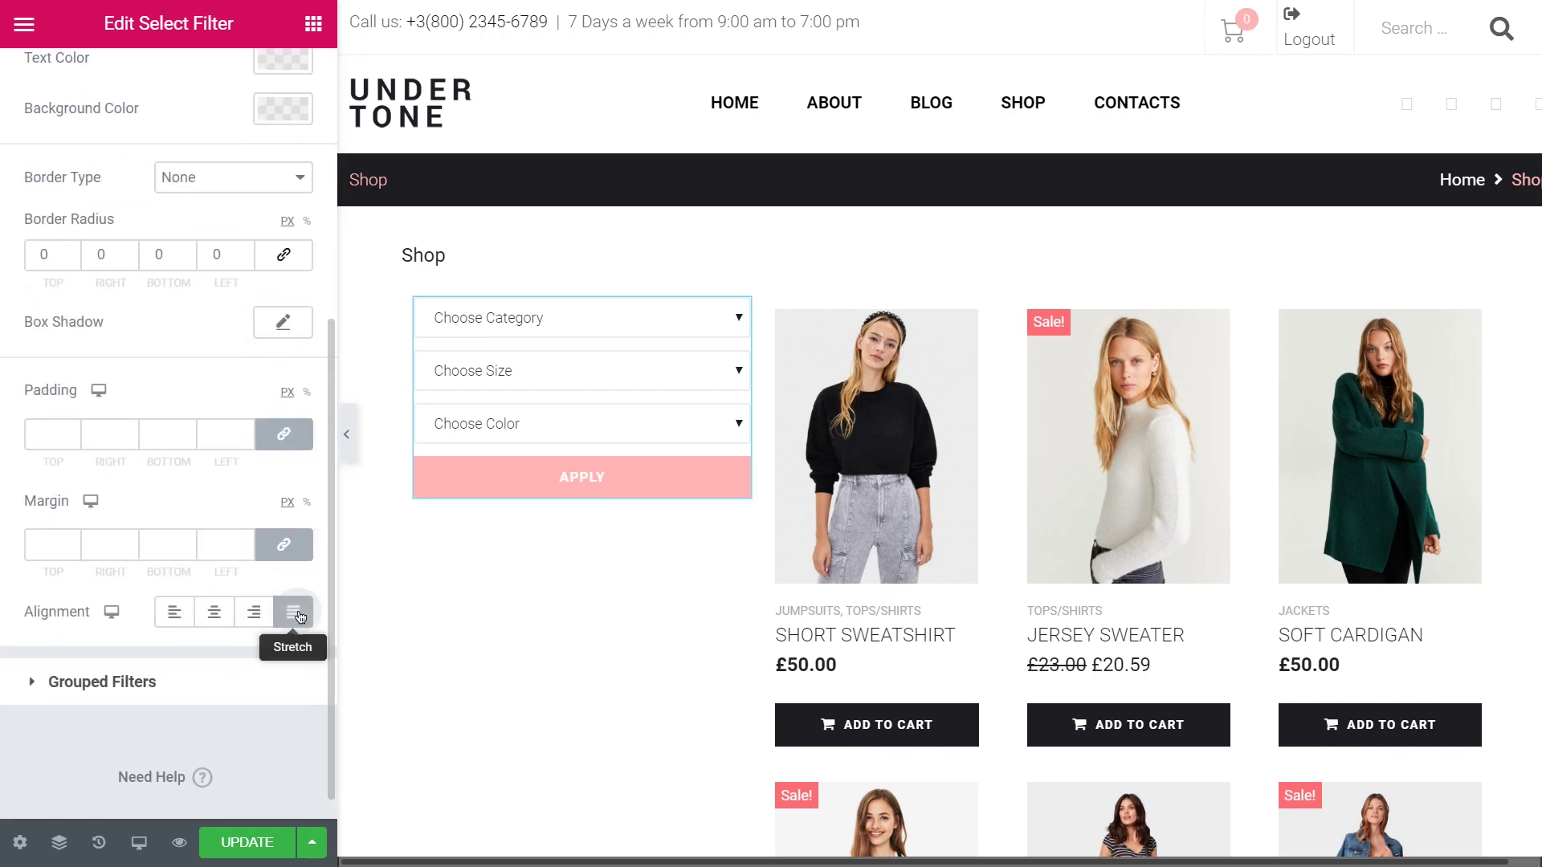
{"action": "left_click", "coordinate": [139, 843]}
{"action": "left_click", "coordinate": [180, 751]}
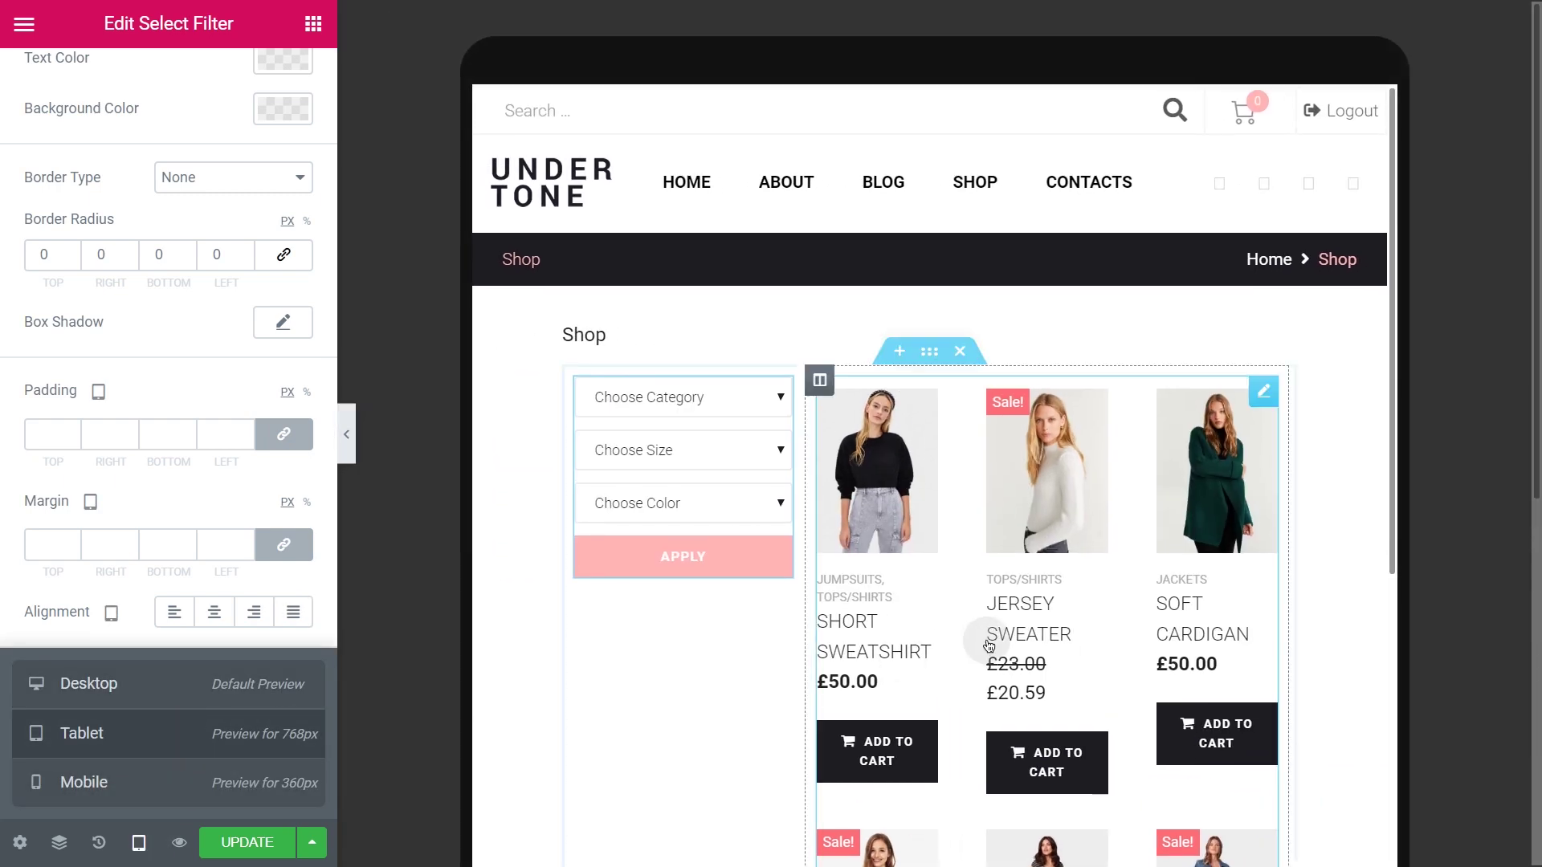
Step: Set the Products Grid to 2 columns on tablet
{"action": "left_click", "coordinate": [990, 647]}
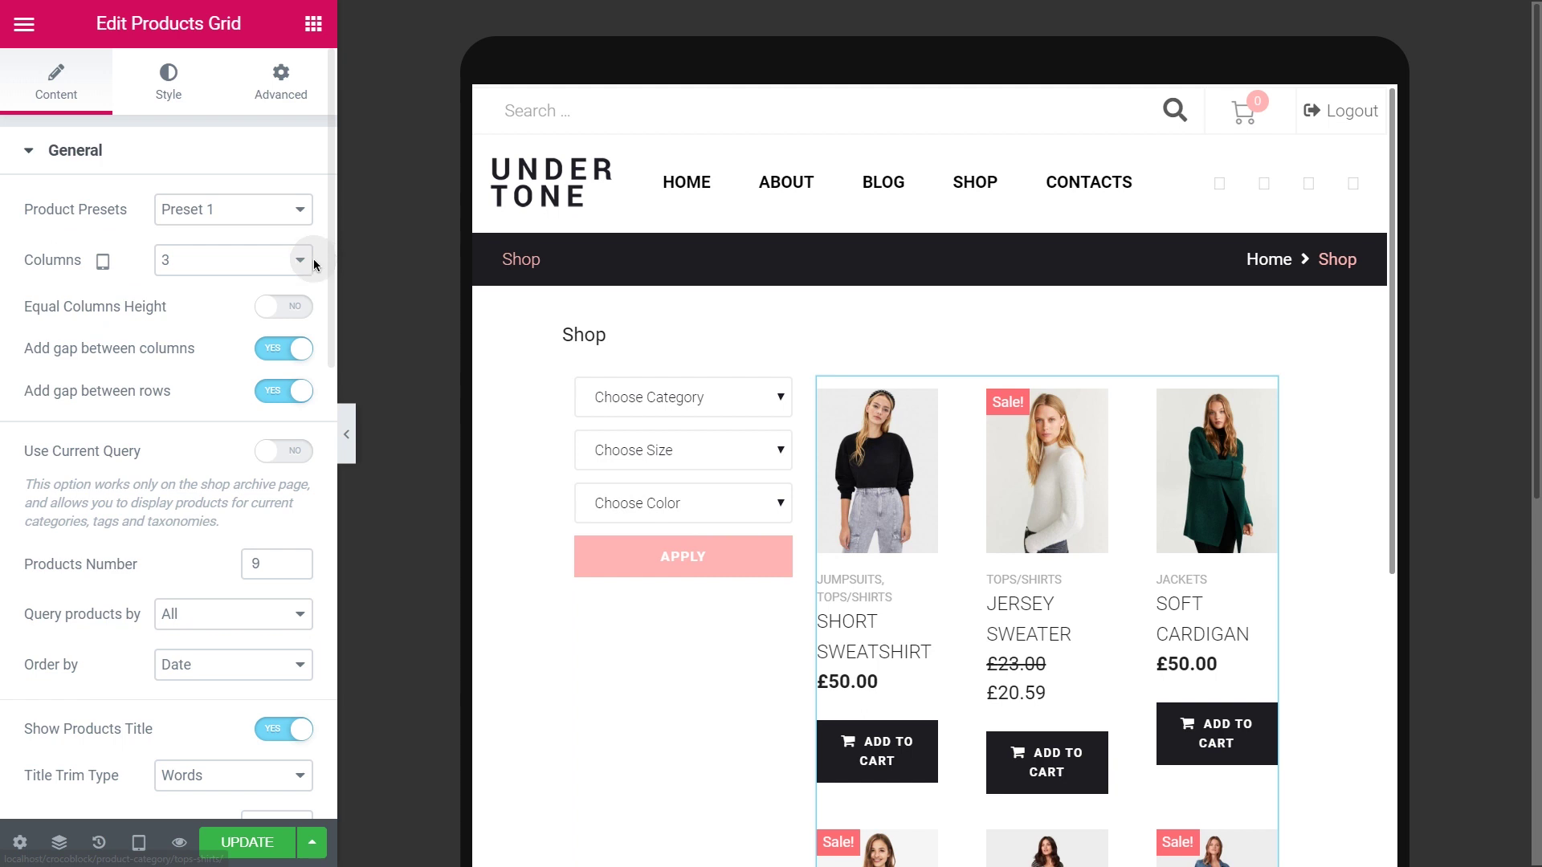
{"action": "left_click", "coordinate": [314, 262]}
{"action": "left_click", "coordinate": [287, 304]}
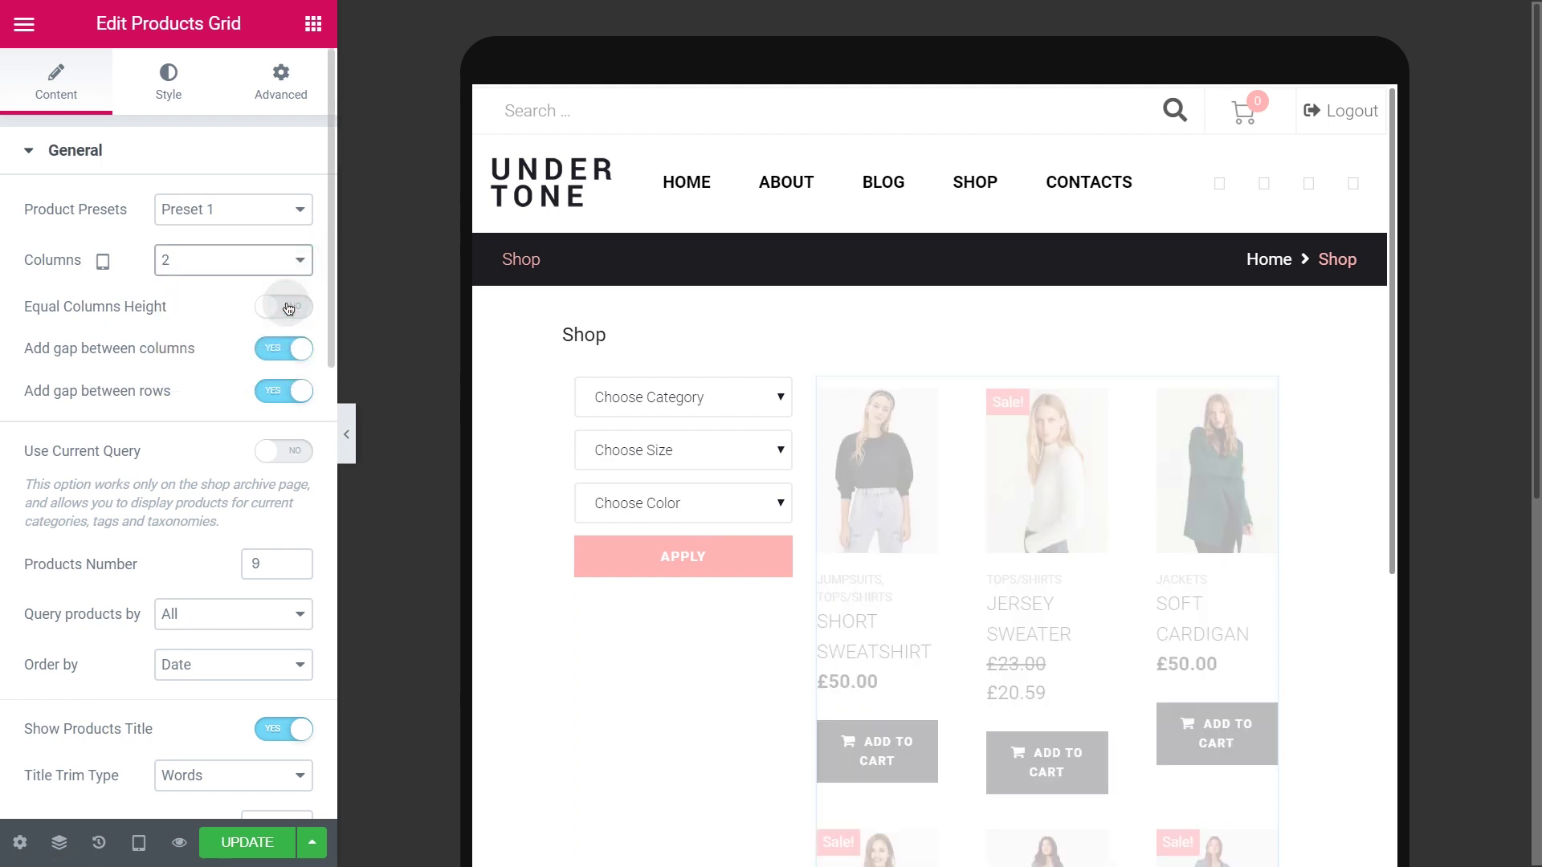
{"action": "mouse_move", "coordinate": [326, 304]}
{"action": "left_mouse_down"}
{"action": "mouse_move", "coordinate": [325, 562]}
{"action": "mouse_move", "coordinate": [329, 286]}
{"action": "left_mouse_up"}
Step: Switch the product cards to Preset 5 and return to the desktop preview
{"action": "left_click", "coordinate": [291, 225]}
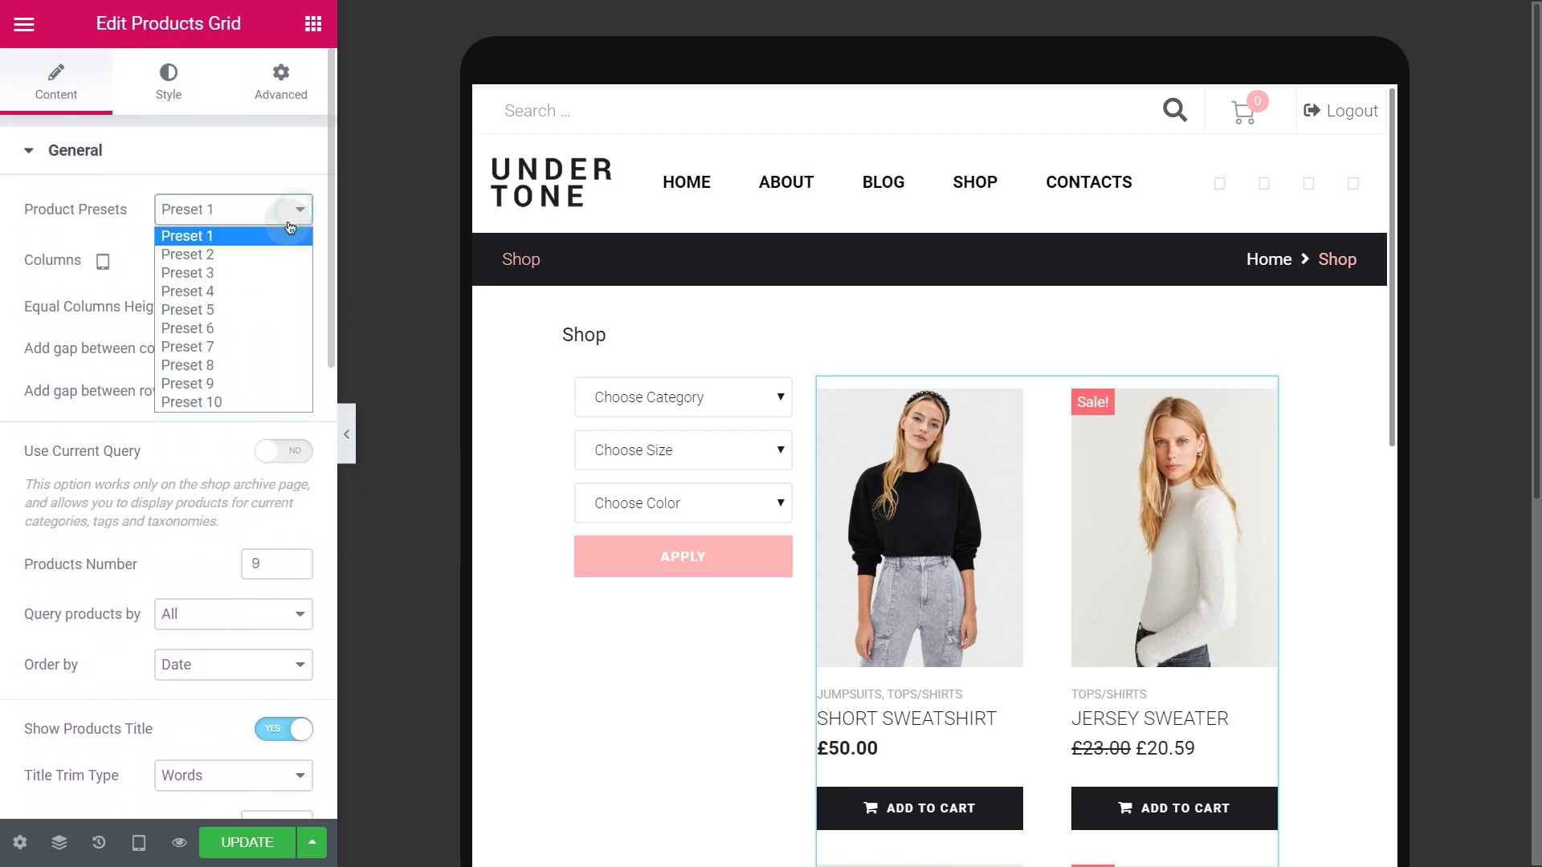
{"action": "left_click", "coordinate": [276, 310]}
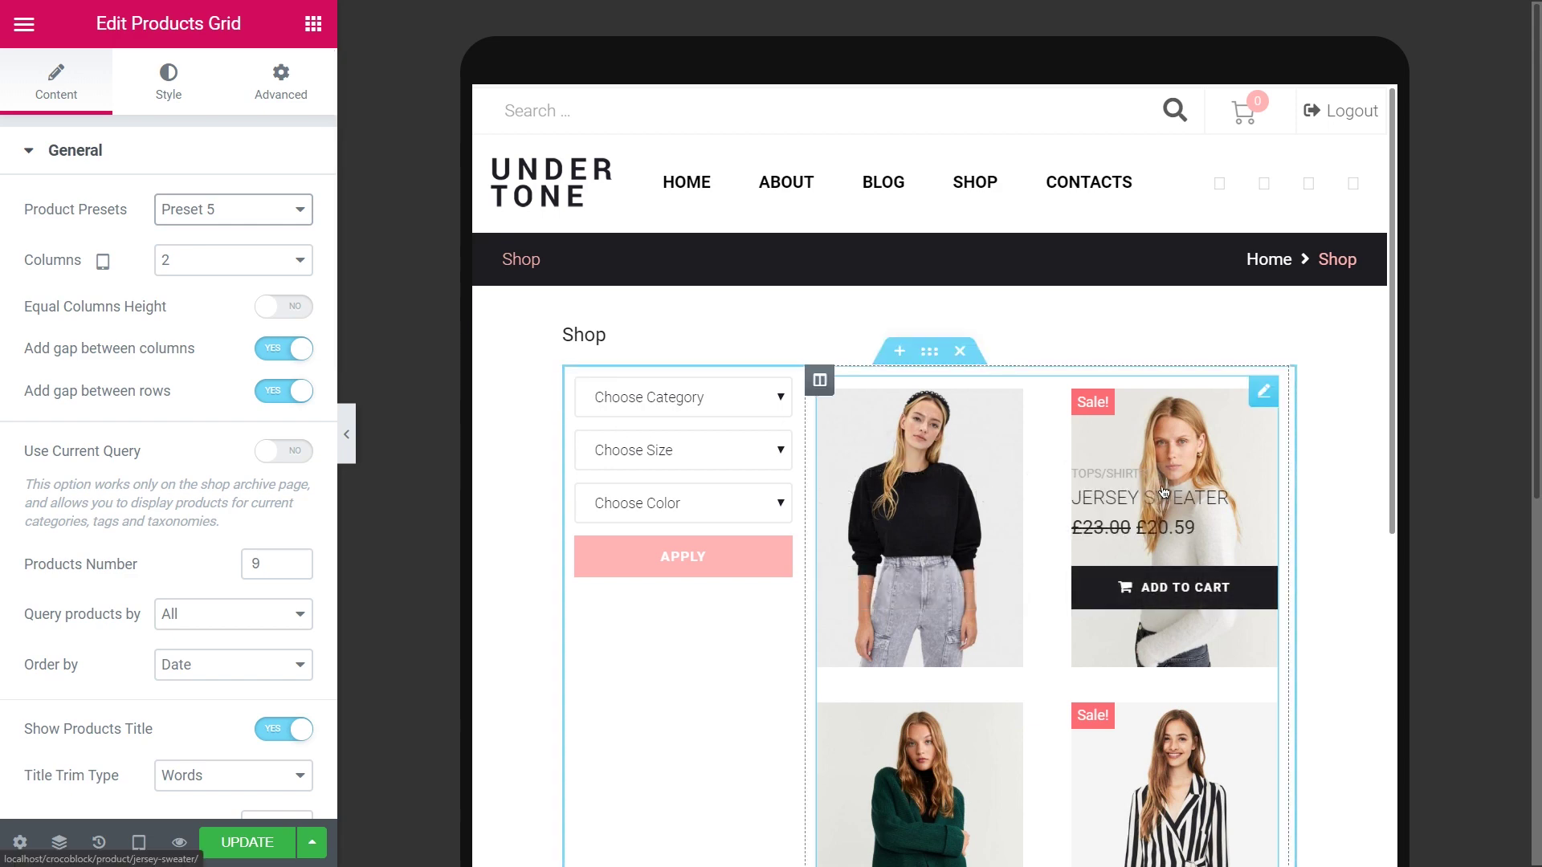
{"action": "left_click", "coordinate": [138, 841]}
{"action": "left_click", "coordinate": [179, 696]}
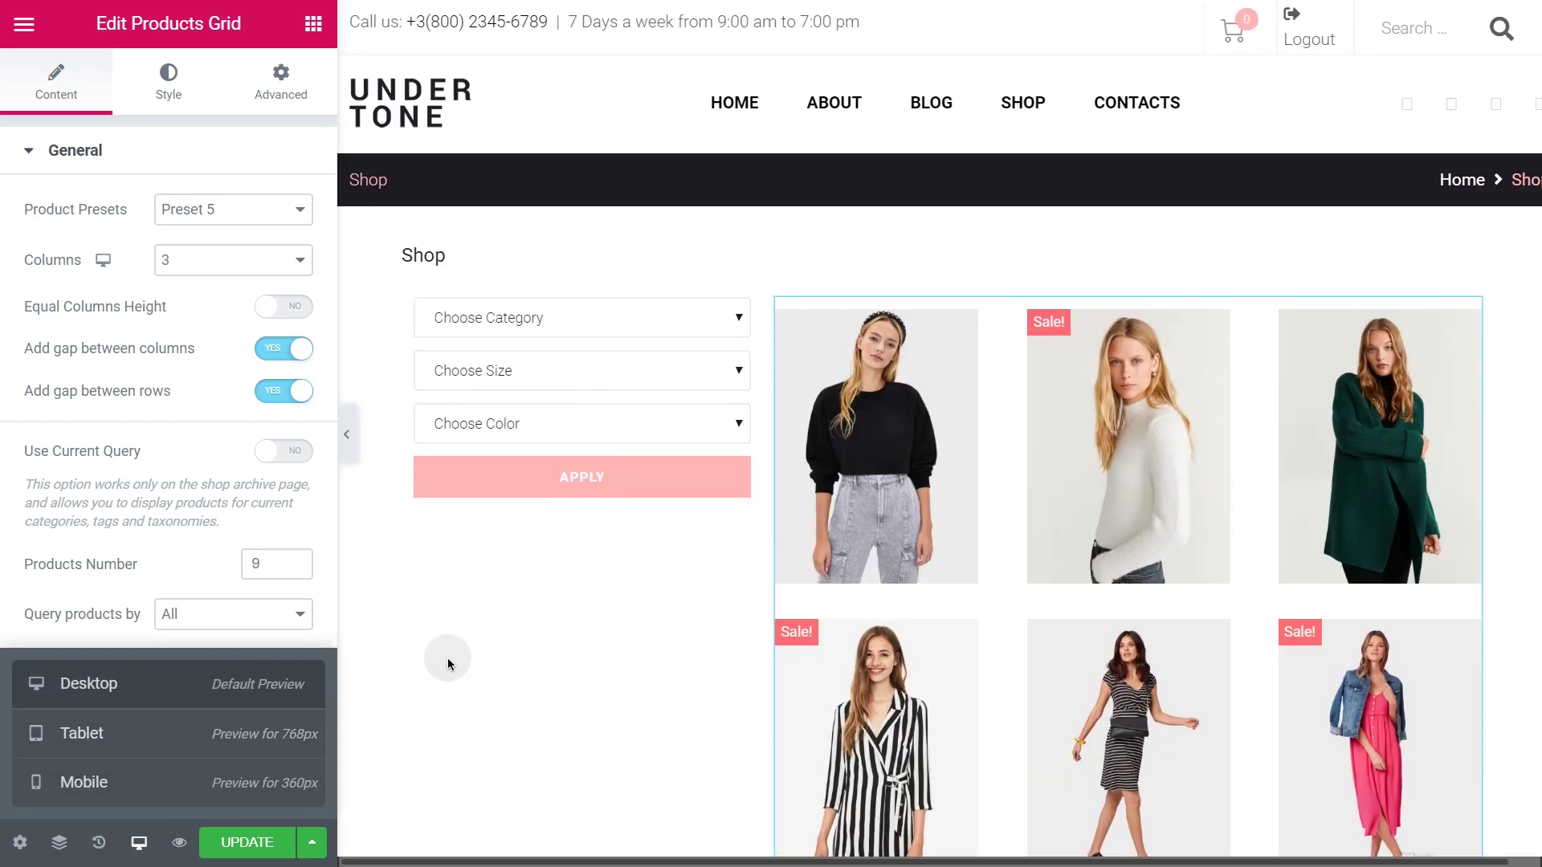
{"action": "left_click", "coordinate": [480, 654]}
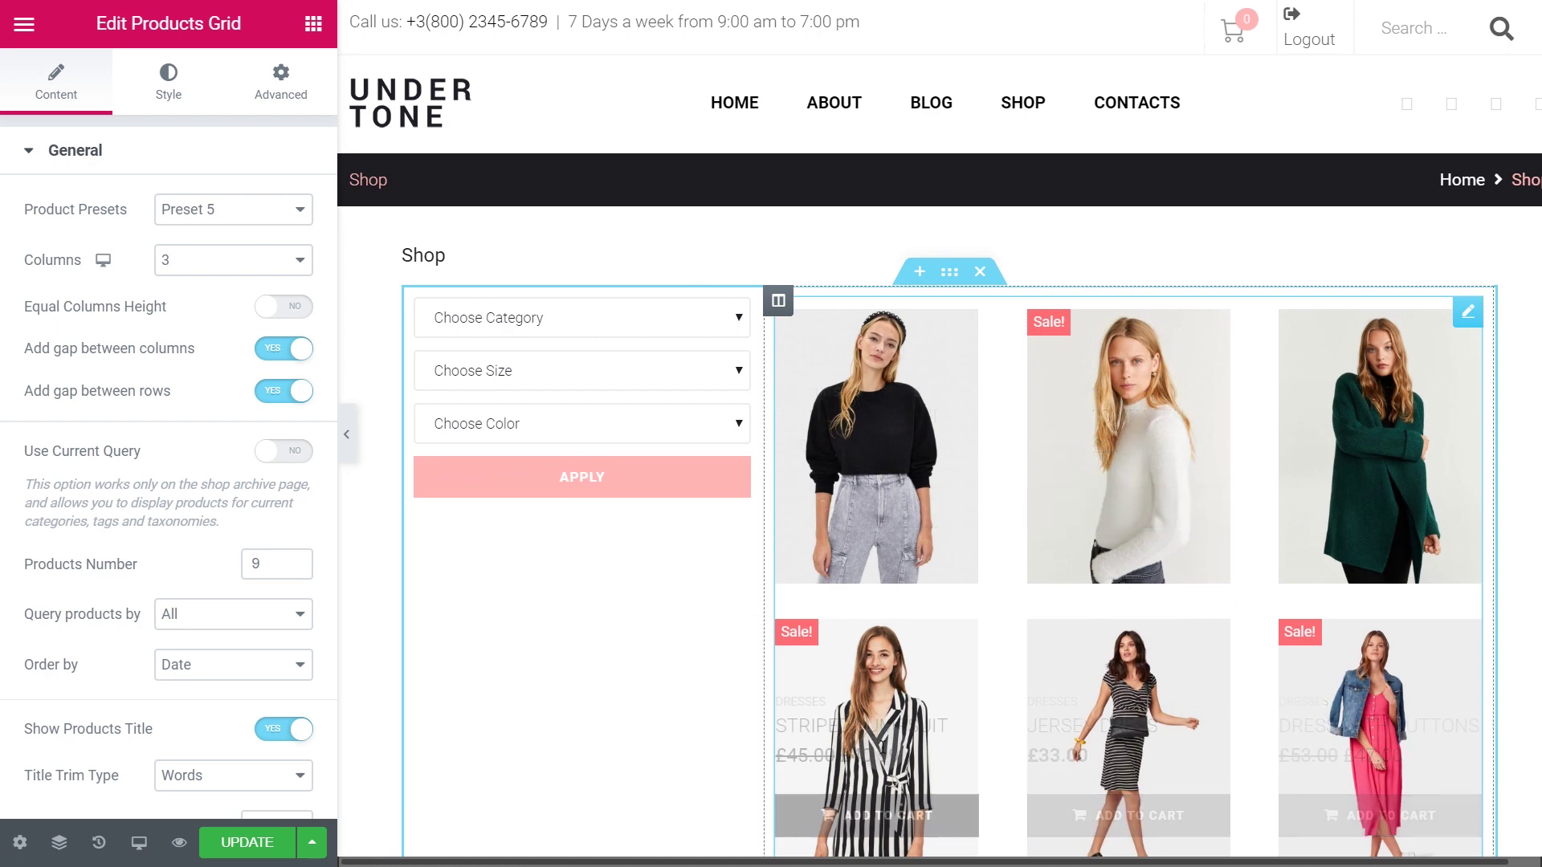
Step: In the mobile preview, set the Products Grid to 1 column and scroll to check it
{"action": "left_click", "coordinate": [137, 845]}
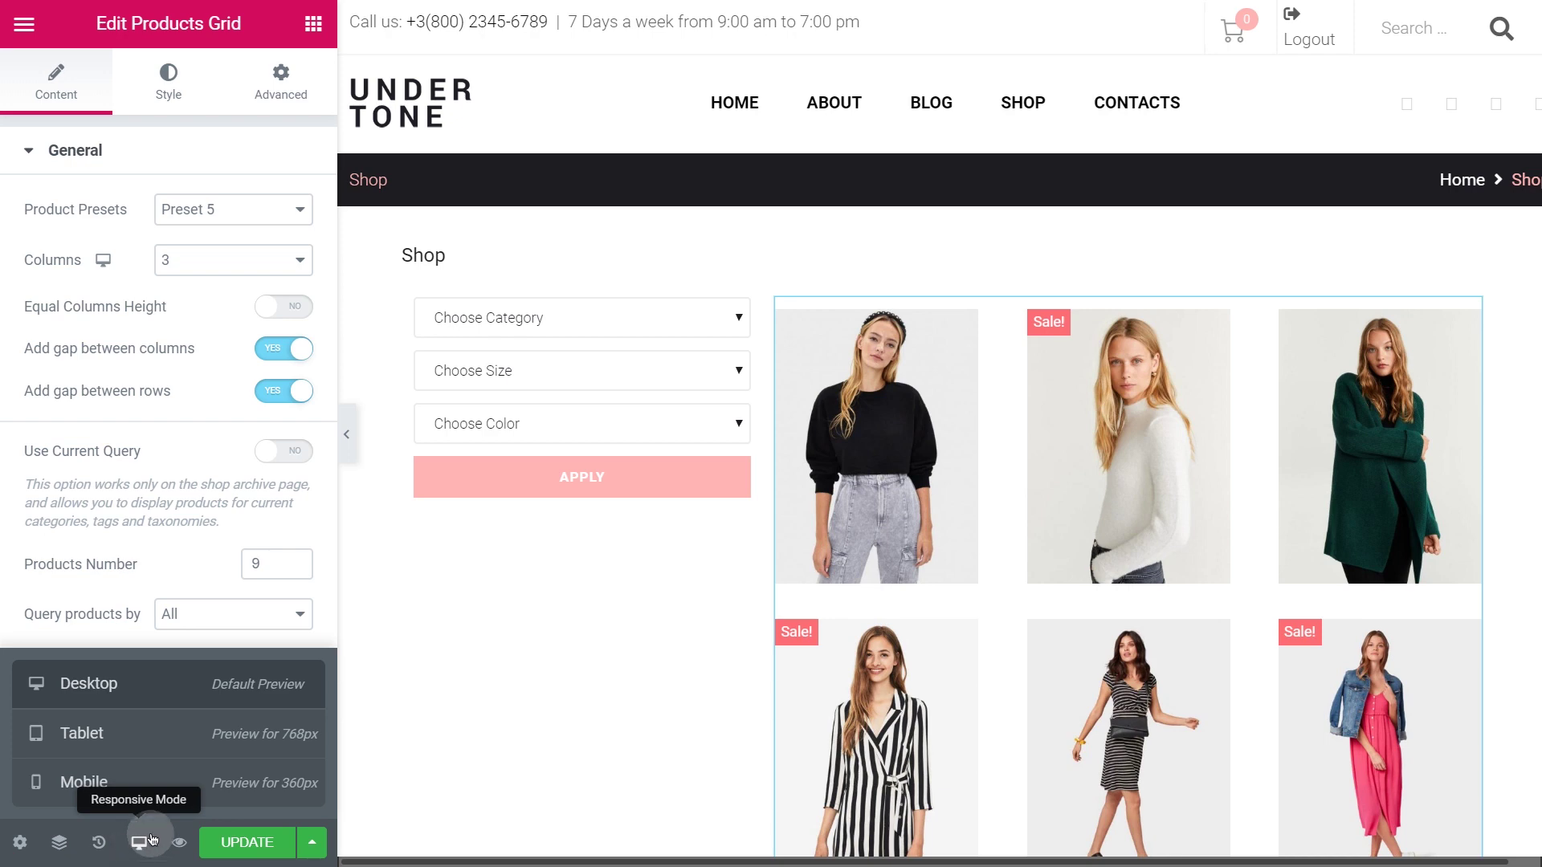
{"action": "left_click", "coordinate": [175, 791]}
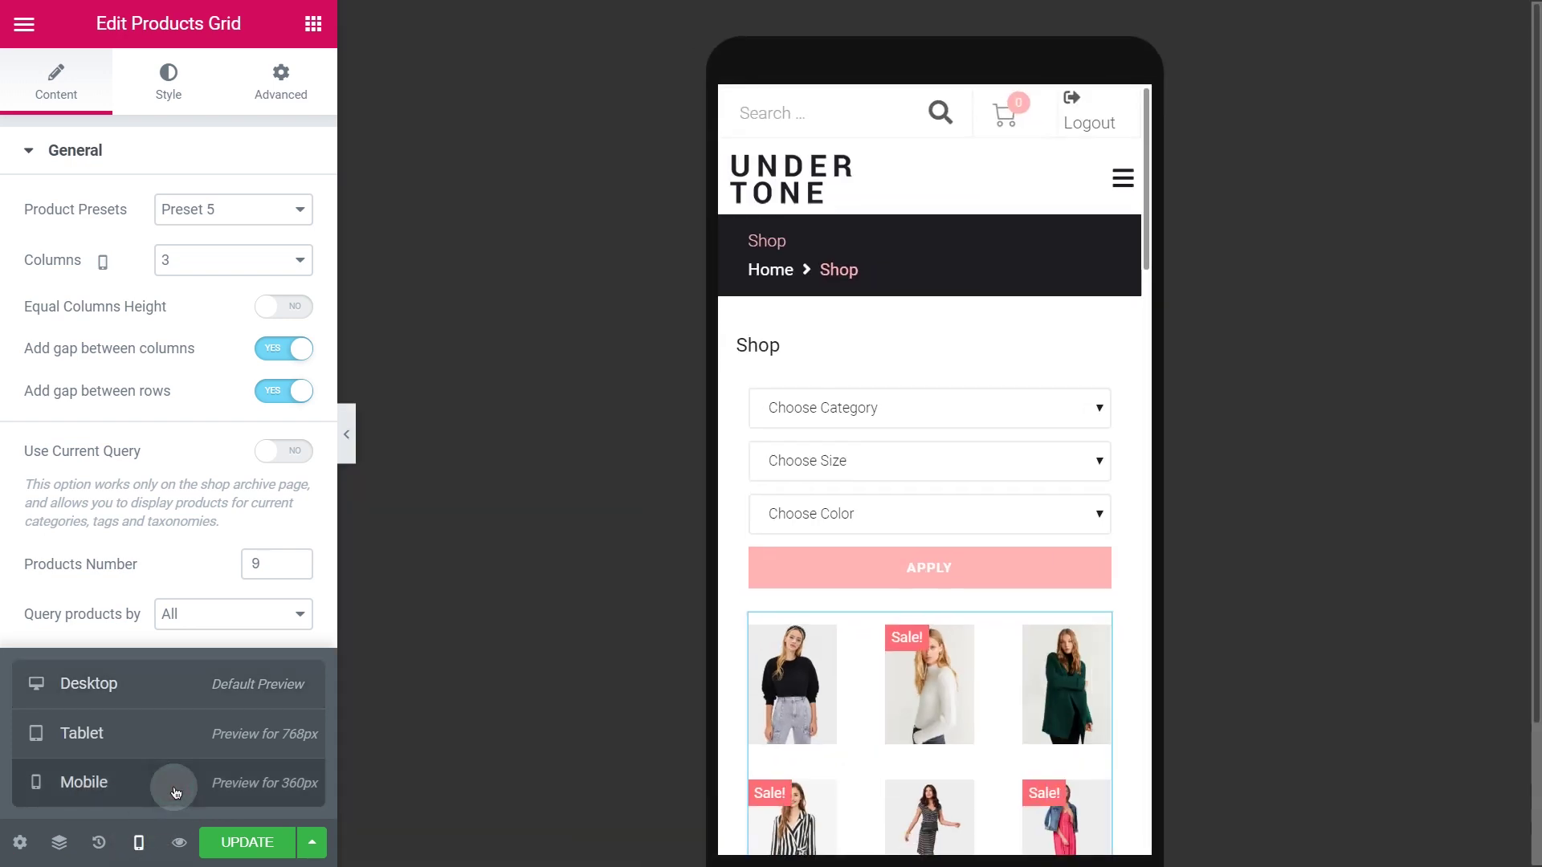
{"action": "left_click", "coordinate": [263, 262]}
{"action": "left_click", "coordinate": [251, 289]}
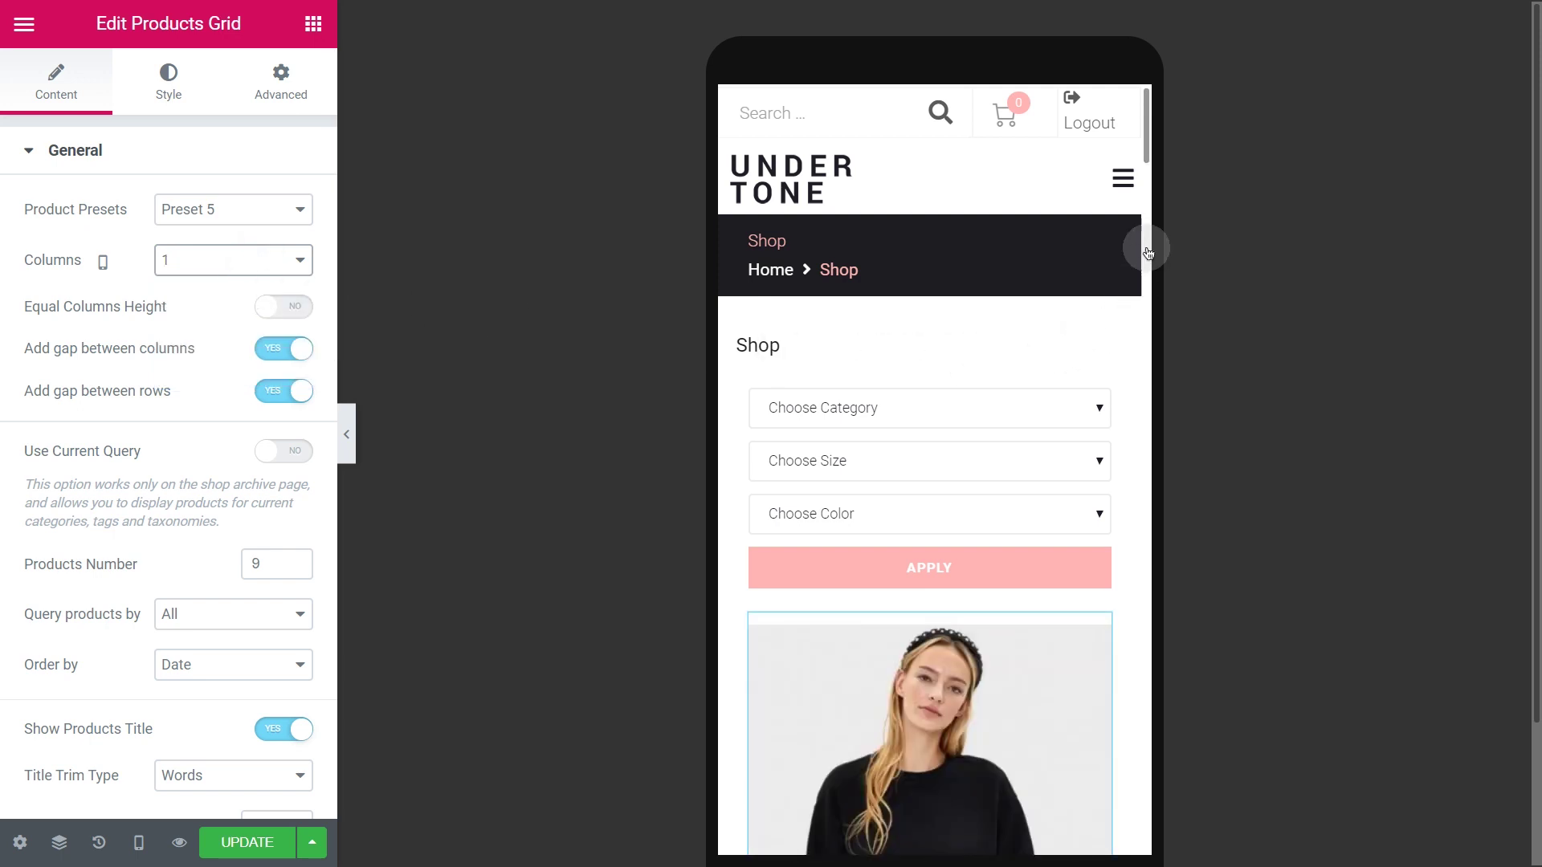
{"action": "left_click_drag", "start_coordinate": [1154, 143], "coordinate": [1160, 347]}
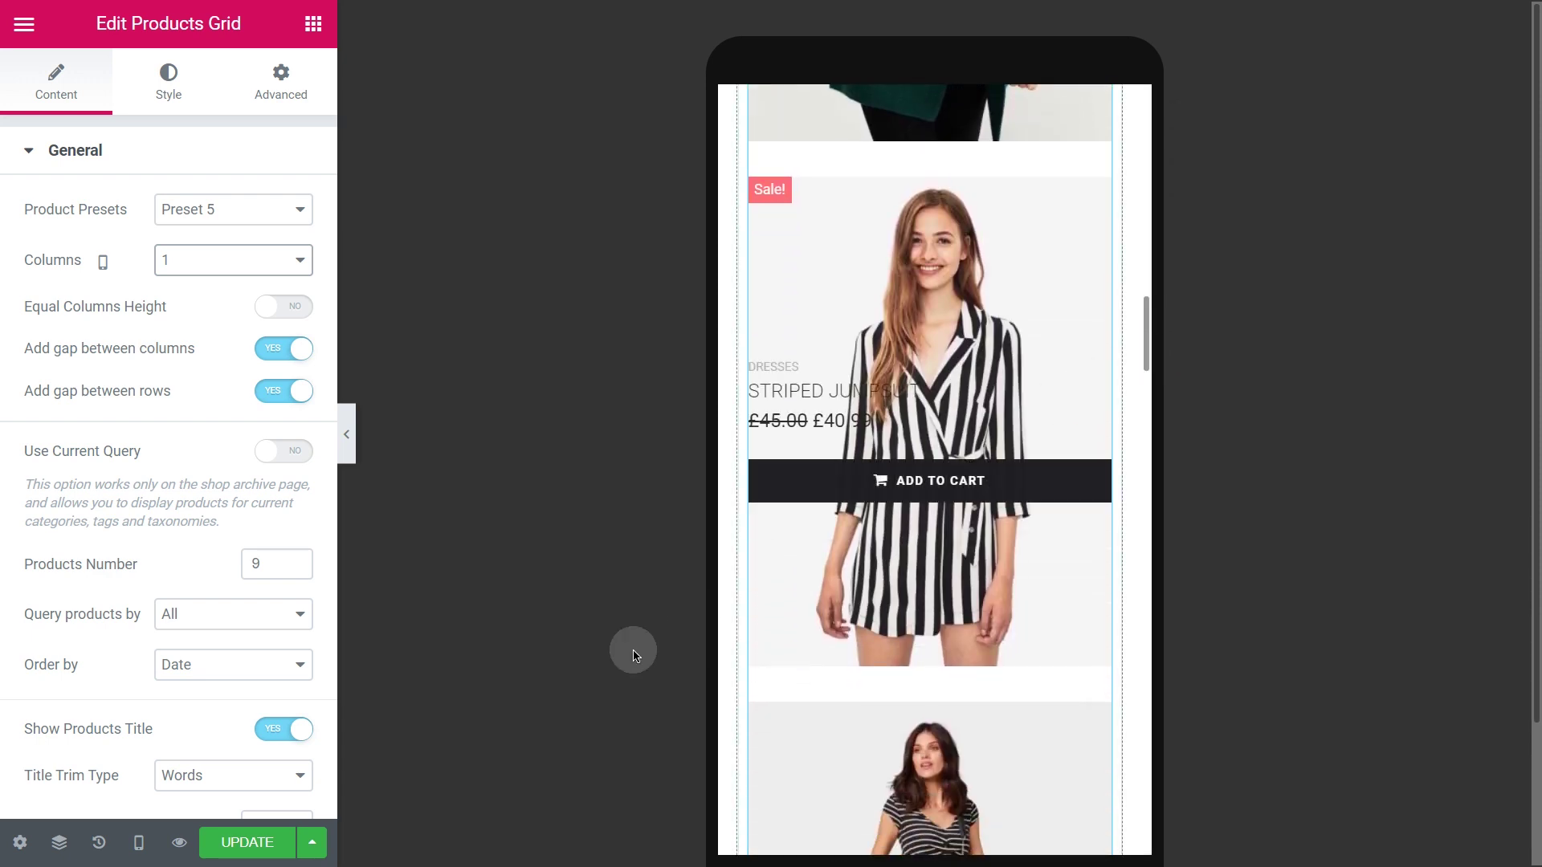
Step: Open the live Shop preview and filter by Dresses, size S, white
{"action": "left_click", "coordinate": [183, 851]}
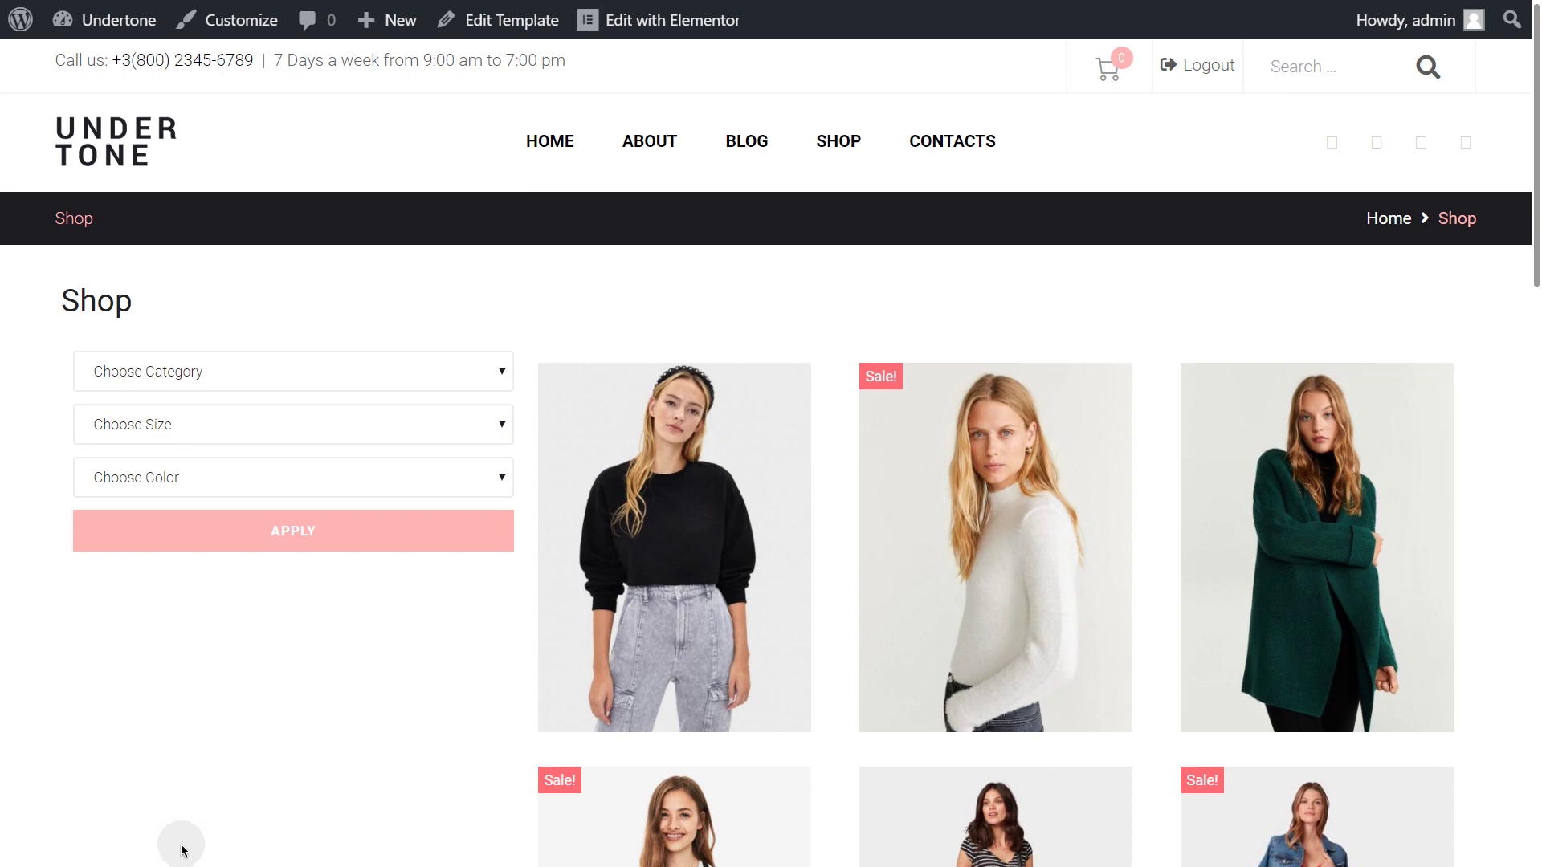
{"action": "left_click", "coordinate": [511, 372]}
{"action": "left_click", "coordinate": [493, 434]}
{"action": "left_click", "coordinate": [499, 423]}
{"action": "left_click", "coordinate": [484, 513]}
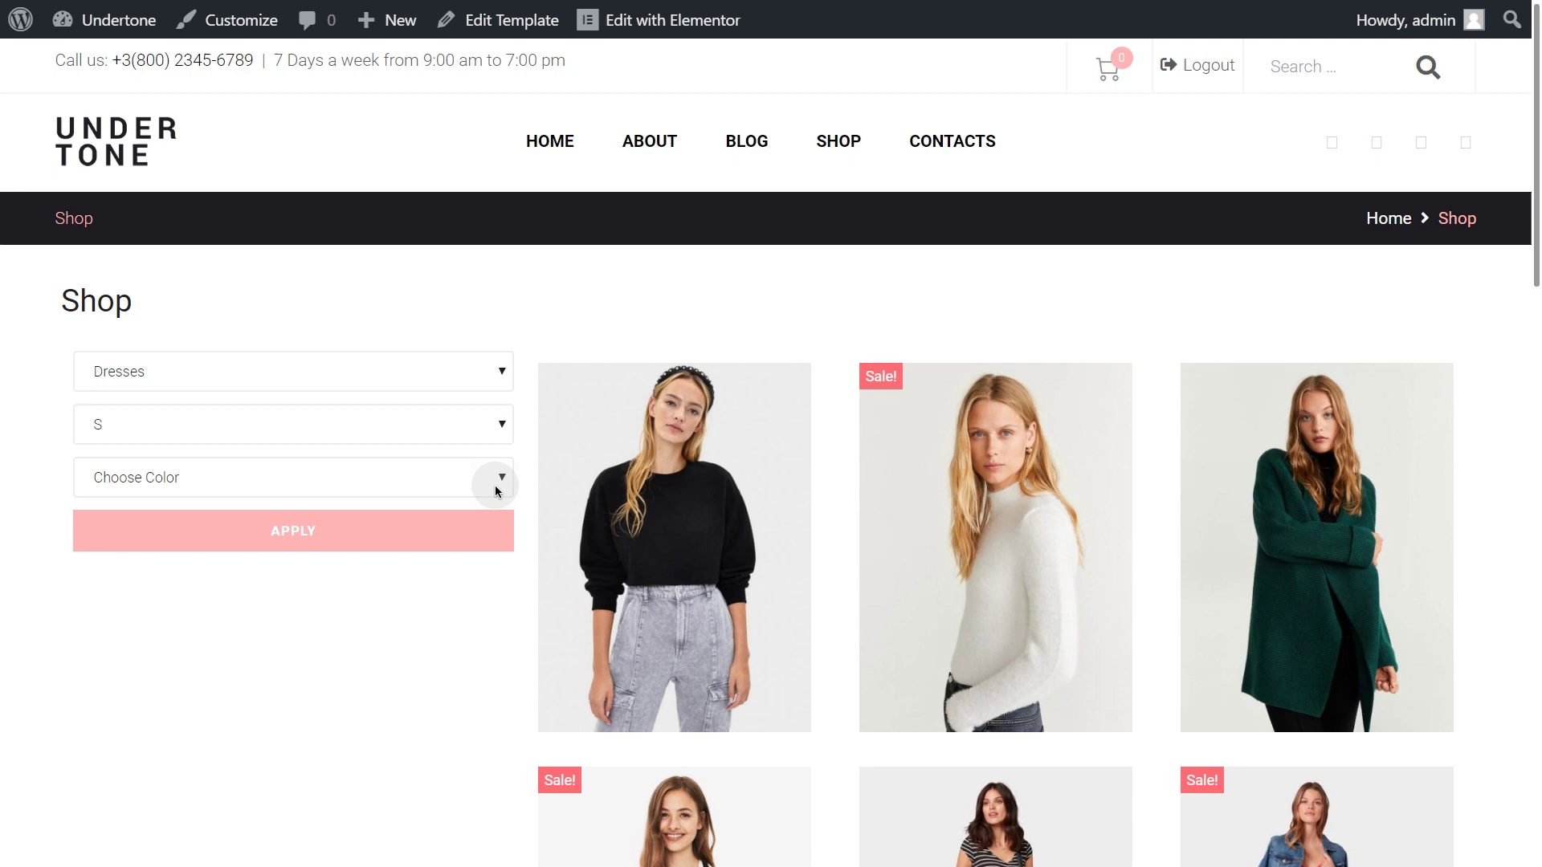
{"action": "left_click", "coordinate": [496, 481]}
{"action": "left_click", "coordinate": [484, 578]}
{"action": "left_click", "coordinate": [499, 371]}
Step: Try Jackets in blue, then Tops/Shirts in size M with white, then beige
{"action": "left_click", "coordinate": [492, 454]}
{"action": "left_click", "coordinate": [494, 470]}
{"action": "left_click", "coordinate": [492, 521]}
{"action": "left_click", "coordinate": [499, 371]}
{"action": "left_click", "coordinate": [498, 548]}
{"action": "left_click", "coordinate": [500, 424]}
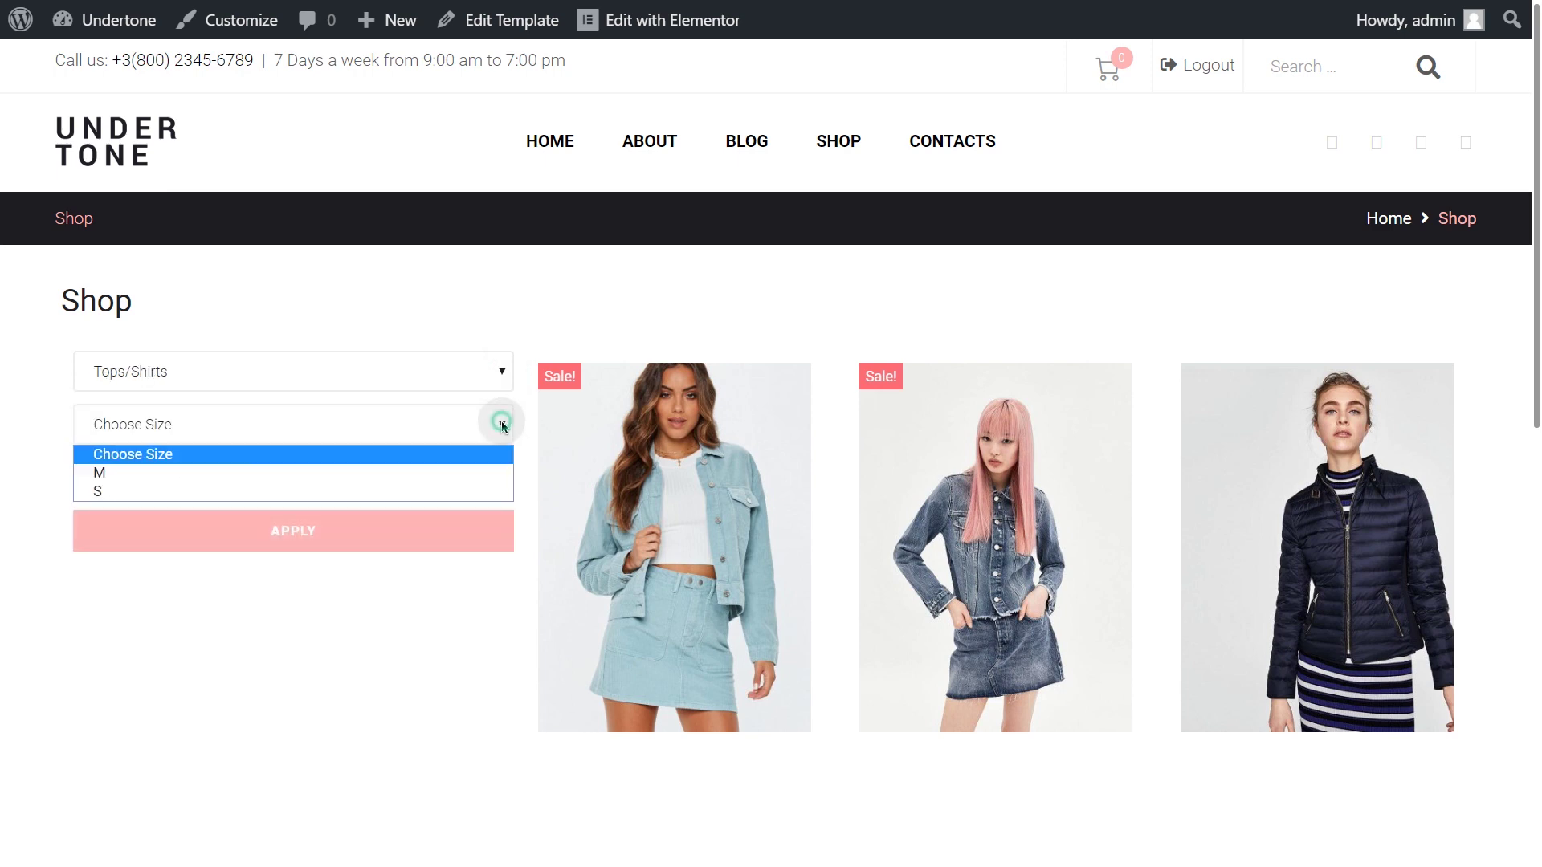
{"action": "left_click", "coordinate": [492, 474]}
{"action": "left_click", "coordinate": [498, 477]}
{"action": "left_click", "coordinate": [493, 555]}
{"action": "left_click", "coordinate": [498, 477]}
{"action": "left_click", "coordinate": [490, 537]}
{"action": "left_click", "coordinate": [501, 370]}
Step: Filter by the Jeans category with size S
{"action": "left_click", "coordinate": [484, 474]}
{"action": "left_click", "coordinate": [499, 371]}
{"action": "left_click", "coordinate": [498, 566]}
{"action": "left_click", "coordinate": [499, 424]}
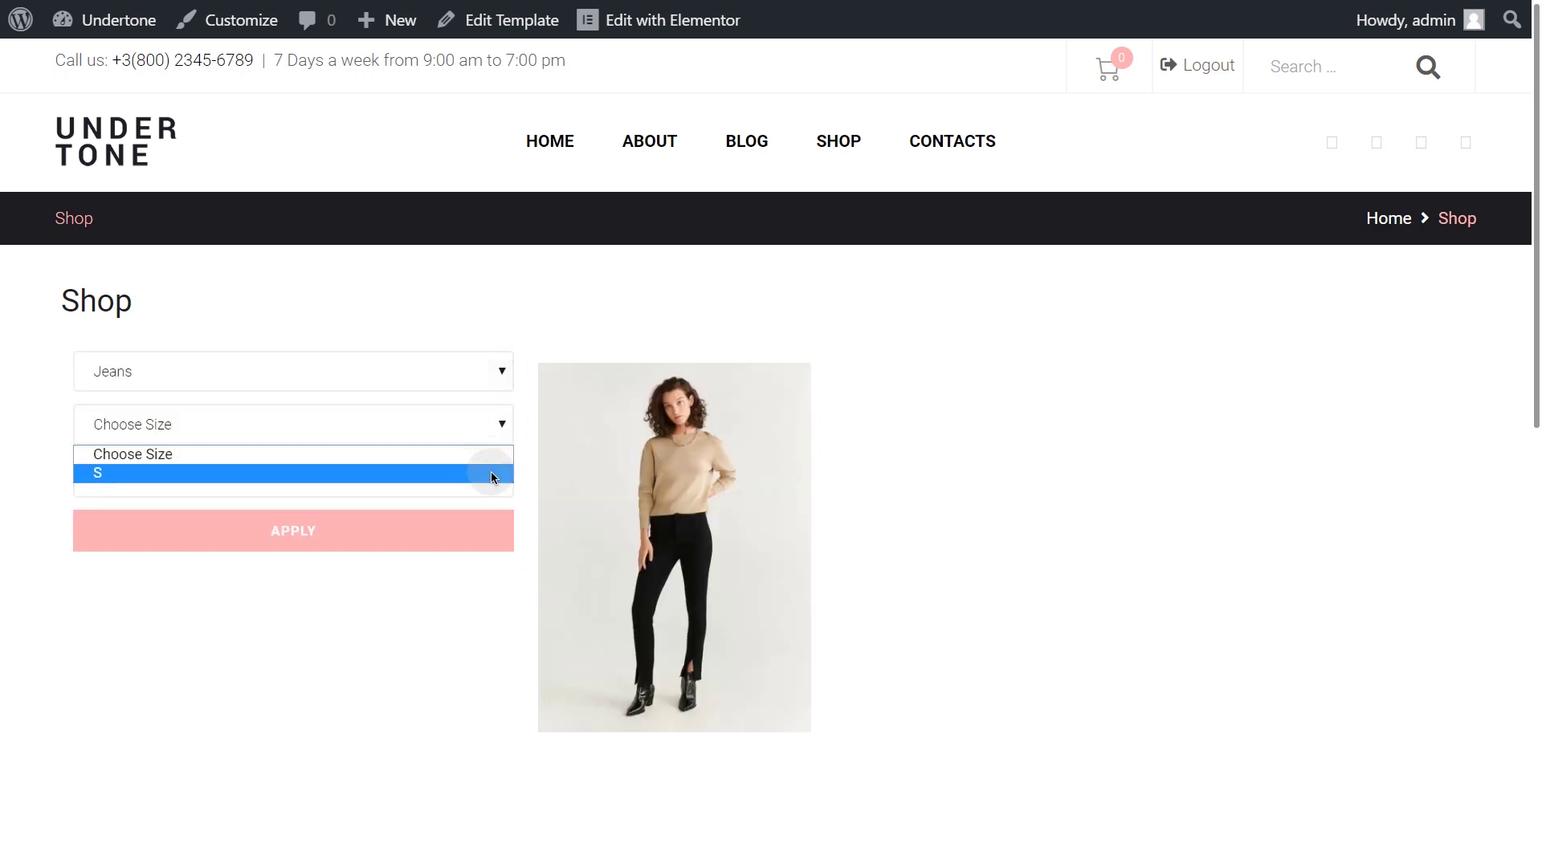